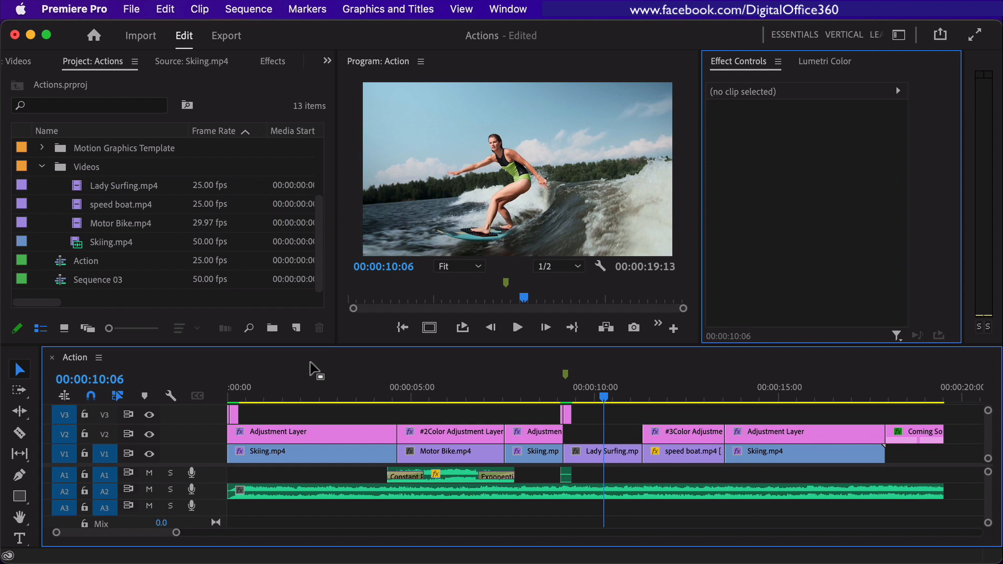
Create a new sequence with a custom frame size of 540 horizontal by 960 vertical
click(310, 362)
click(296, 327)
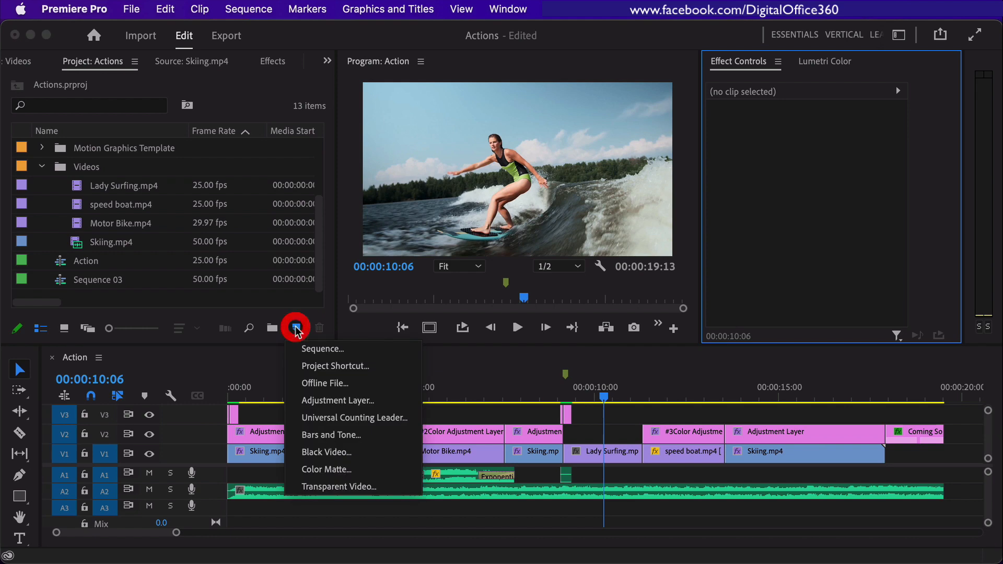
click(325, 349)
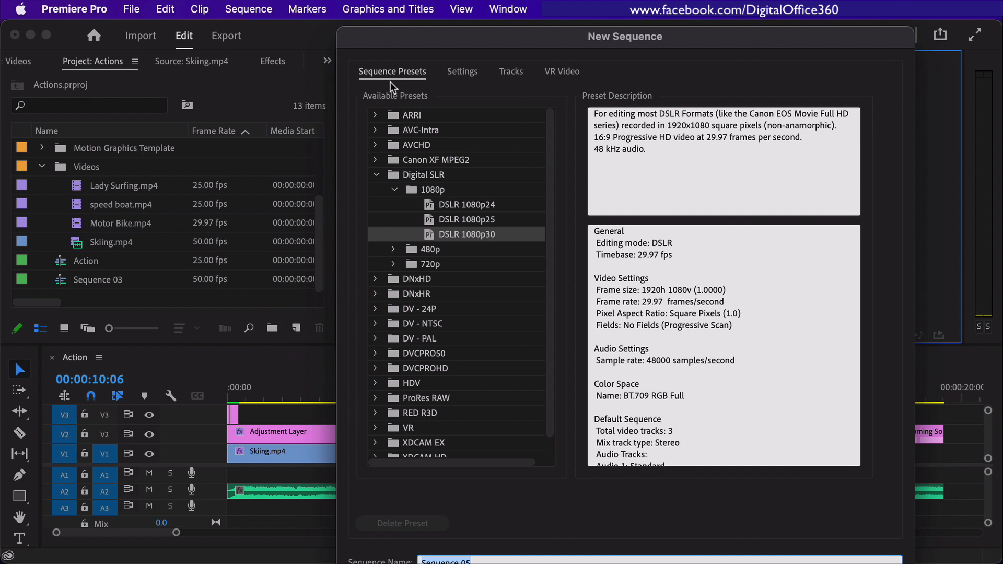
click(467, 74)
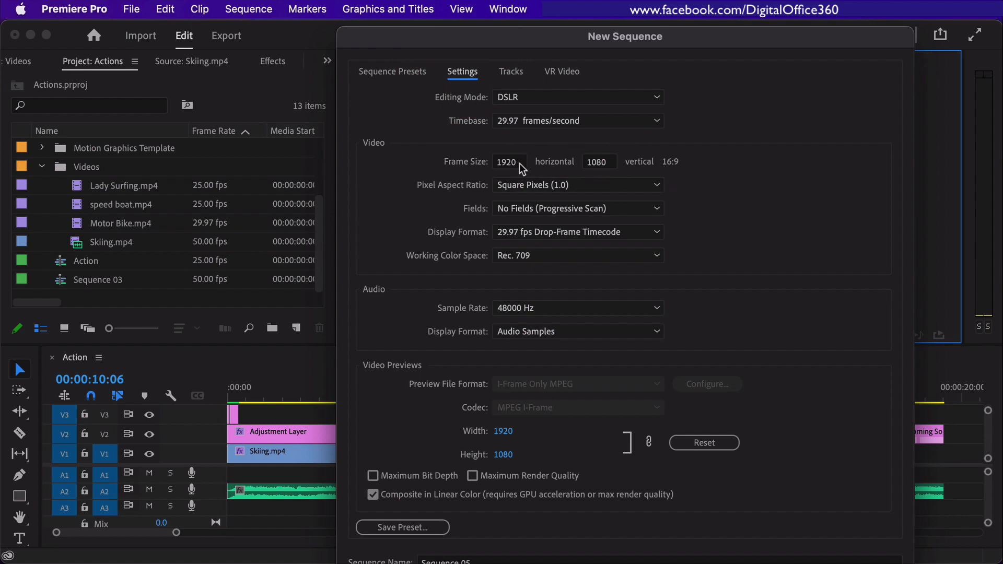
click(479, 163)
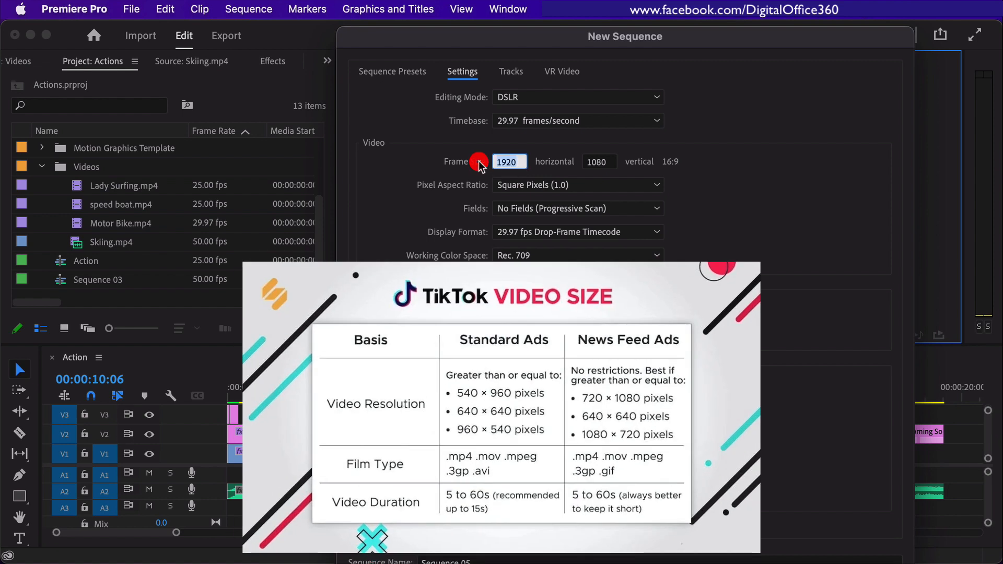
text(540)
key(Tab)
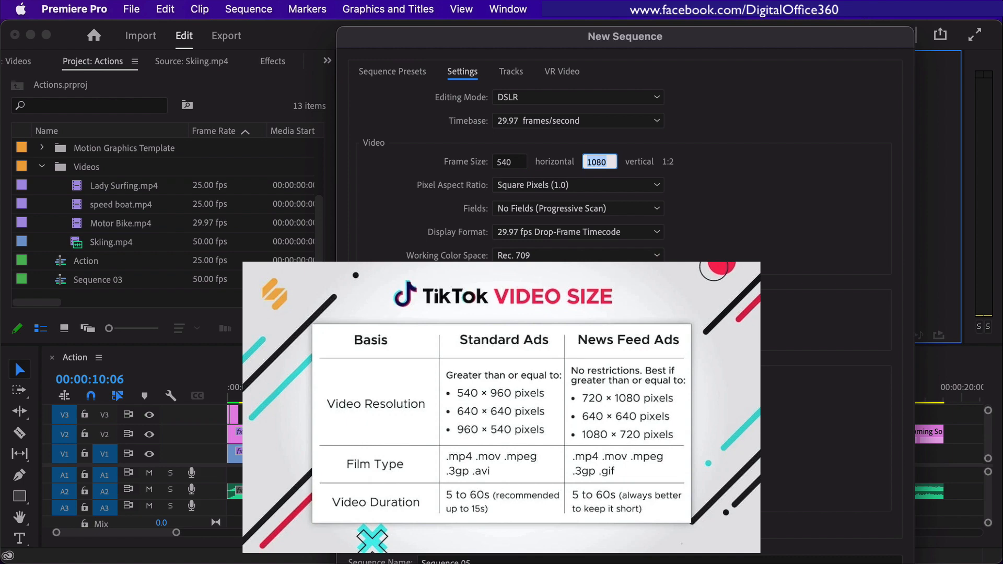
text(960)
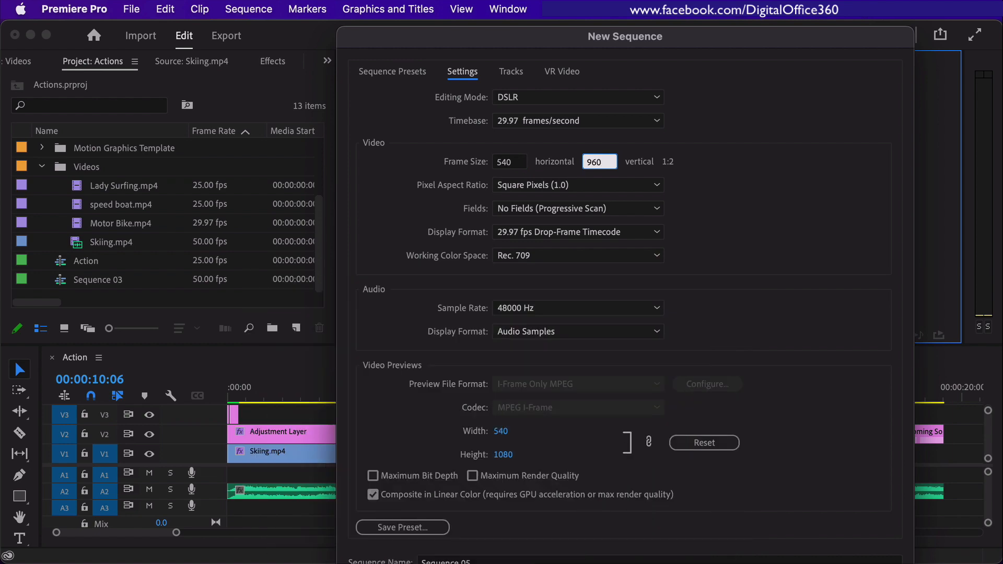
key(Return)
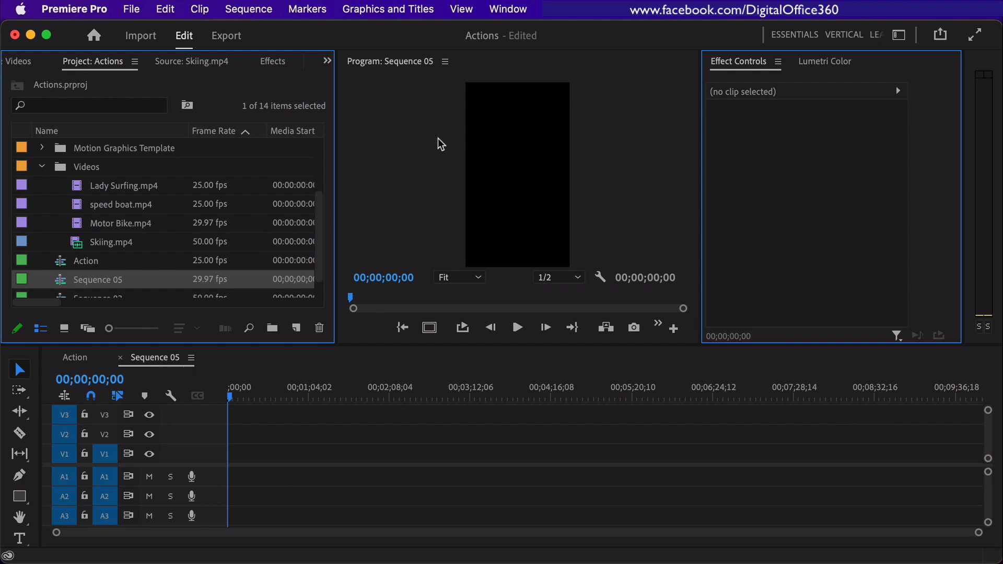
Place only the video of Skiing.mp4 at the start of track V1, keeping the existing sequence settings
click(201, 64)
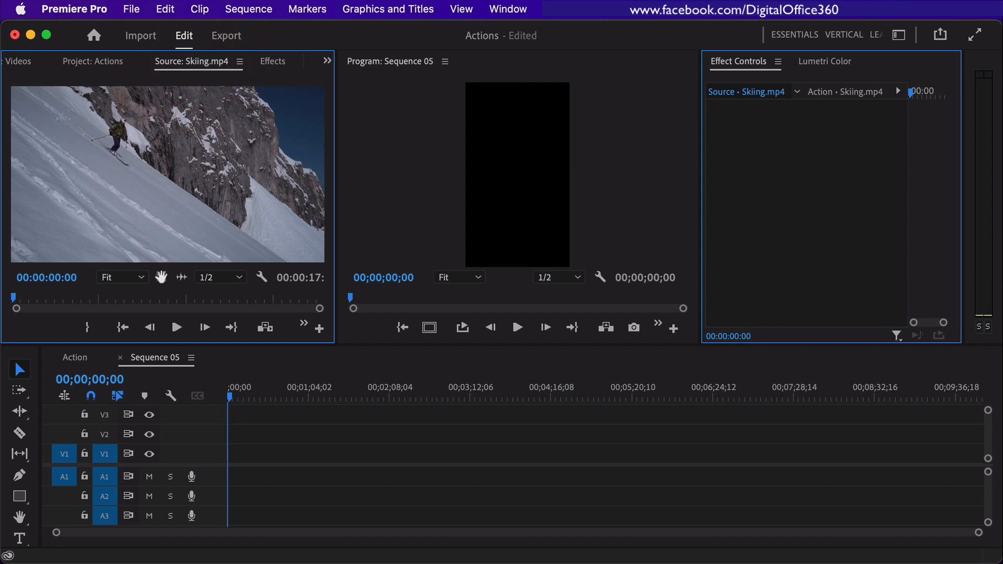
drag(164, 278, 229, 460)
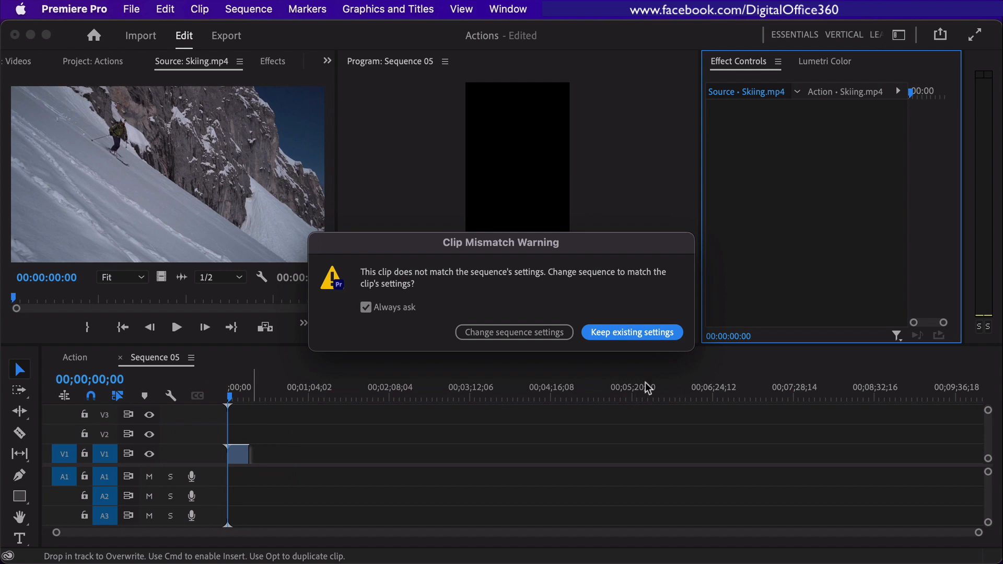
click(652, 333)
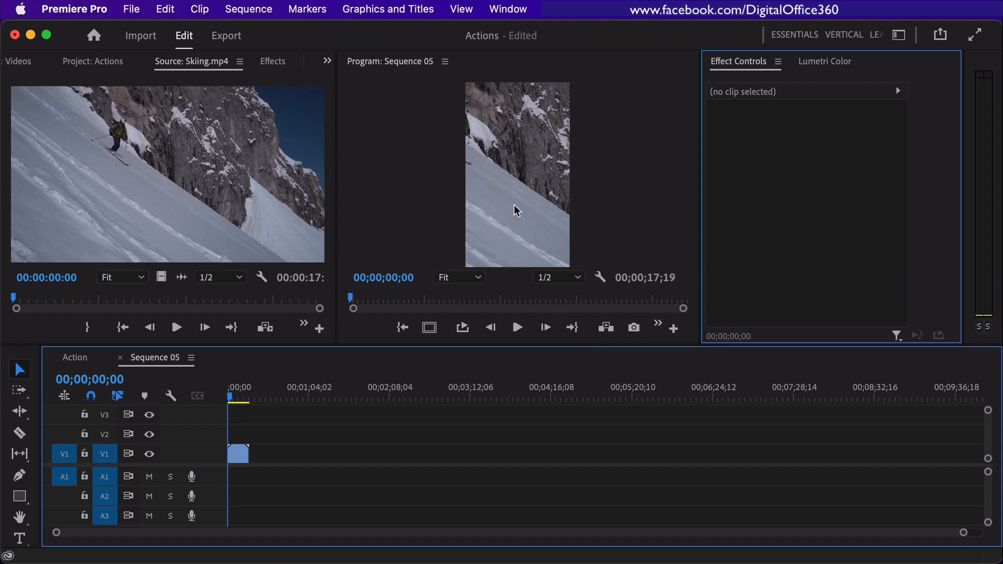
Play the Skiing.mp4 clip in the vertical sequence to check how its subject is framed
key(equal)
key(equal)
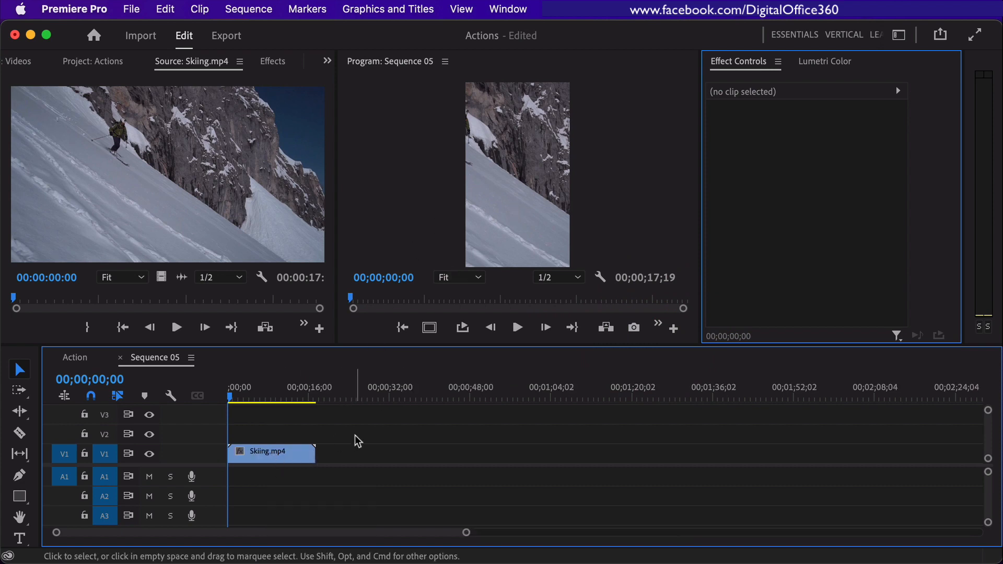
key(space)
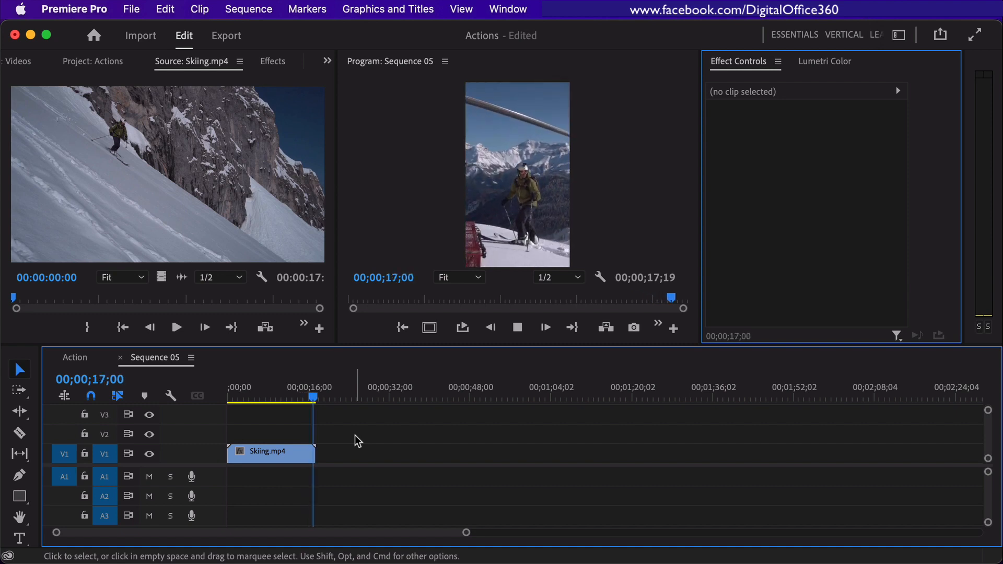
Apply the Auto Reframe video effect to the Skiing.mp4 clip and play the sequence from the start
click(258, 398)
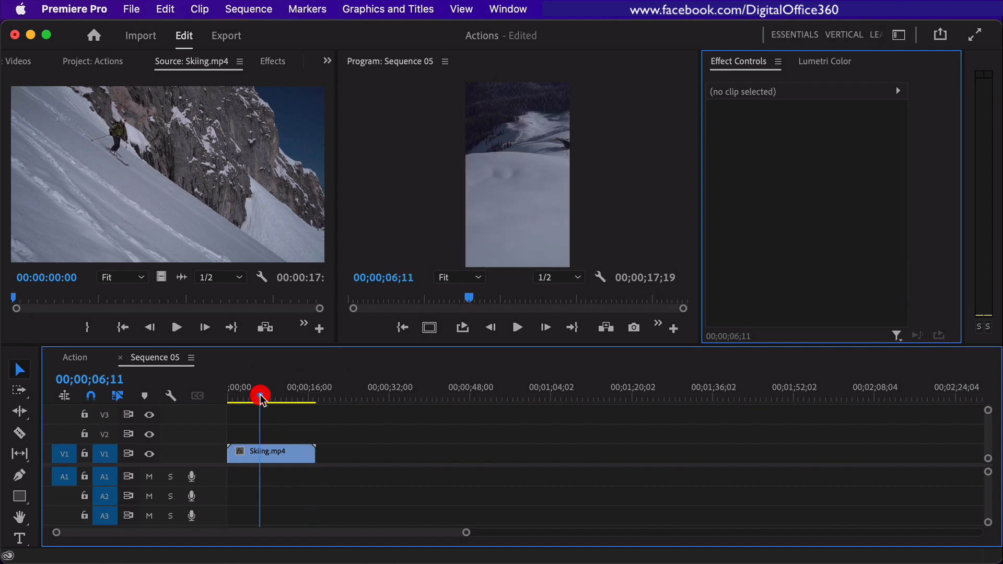
click(268, 454)
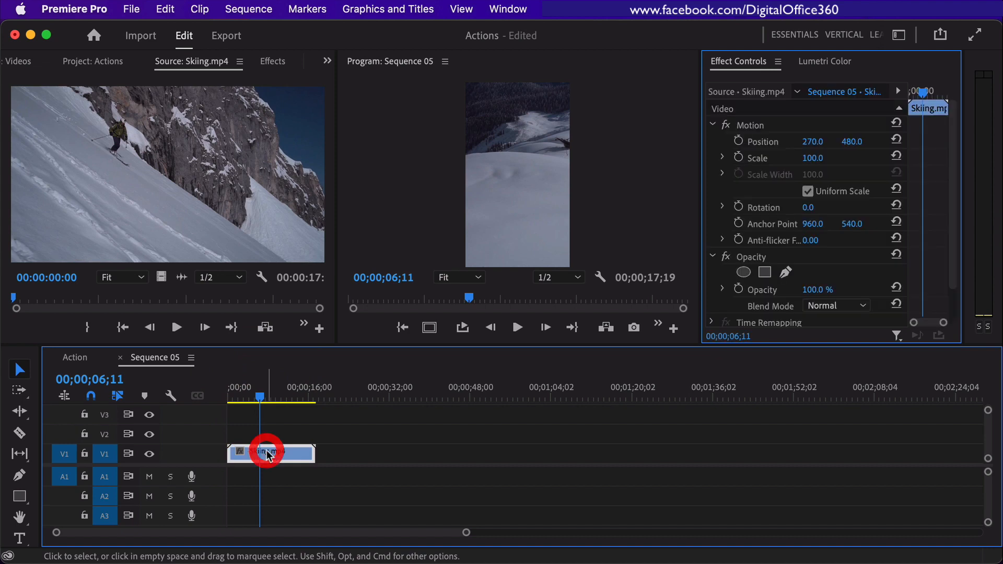
click(267, 64)
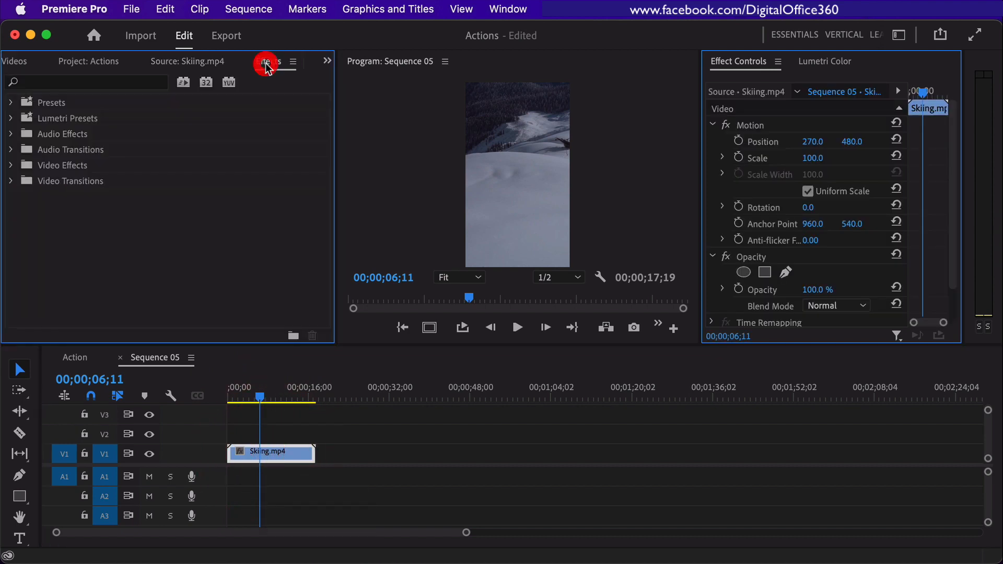
click(11, 165)
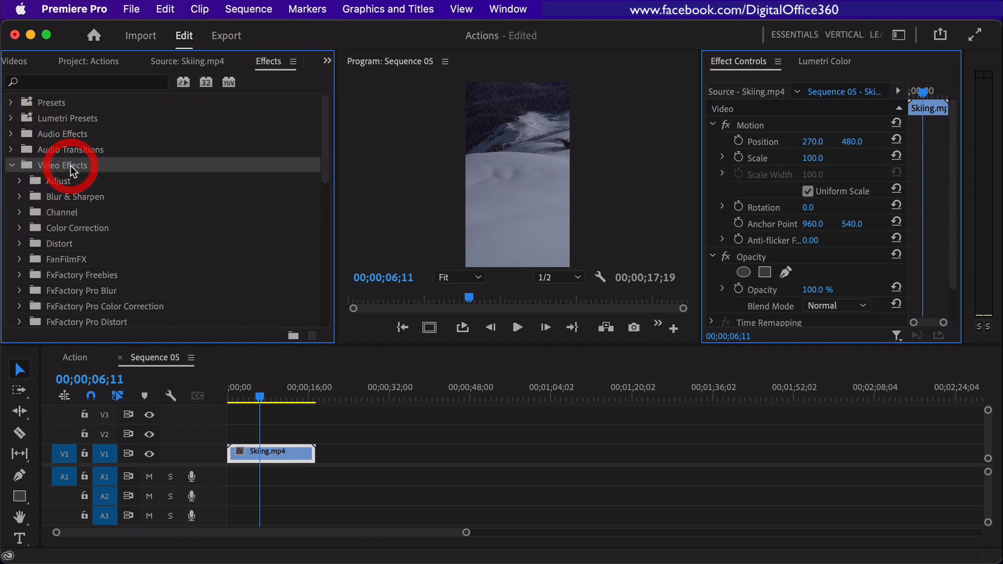
click(122, 84)
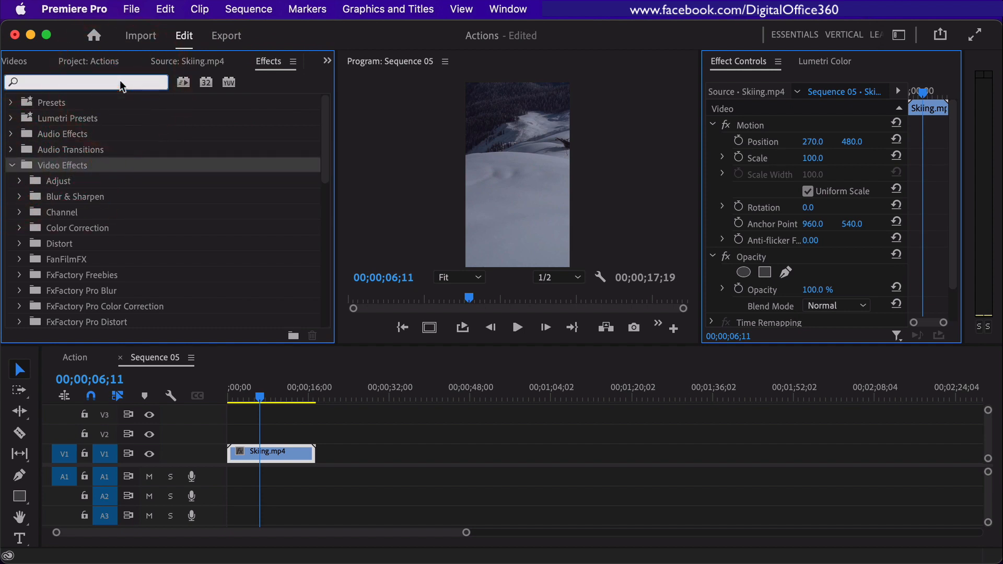
text(auto)
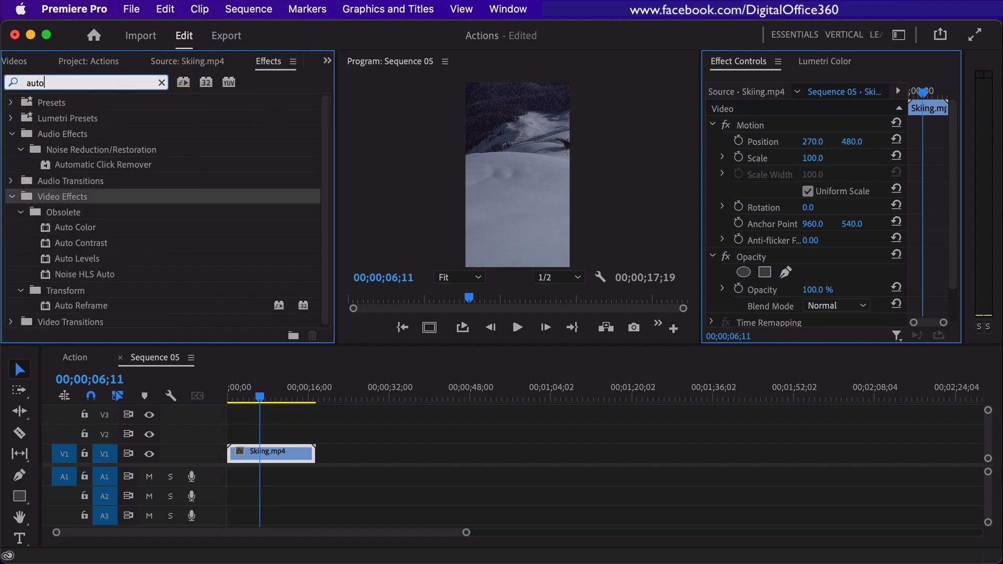
text( reframe)
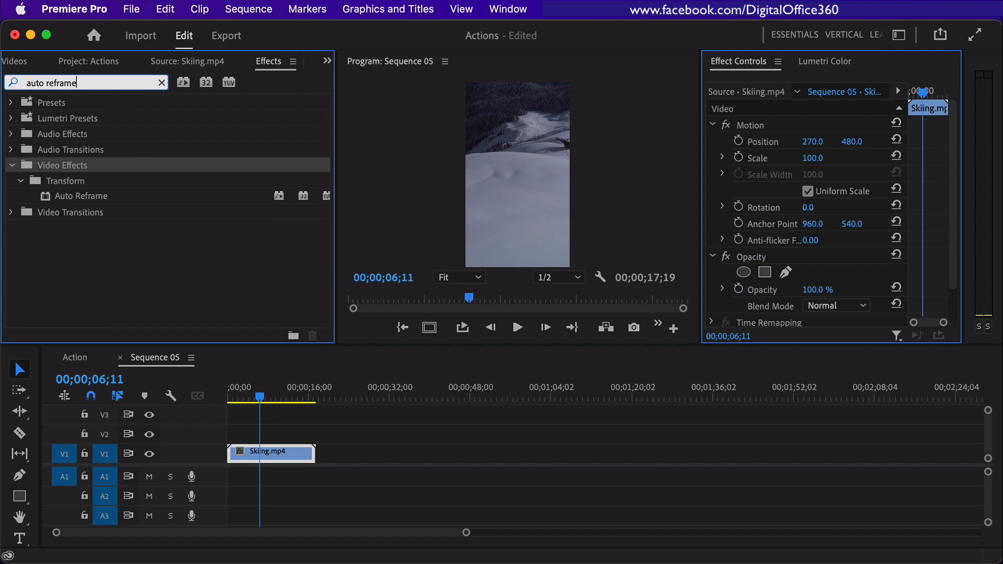
click(81, 198)
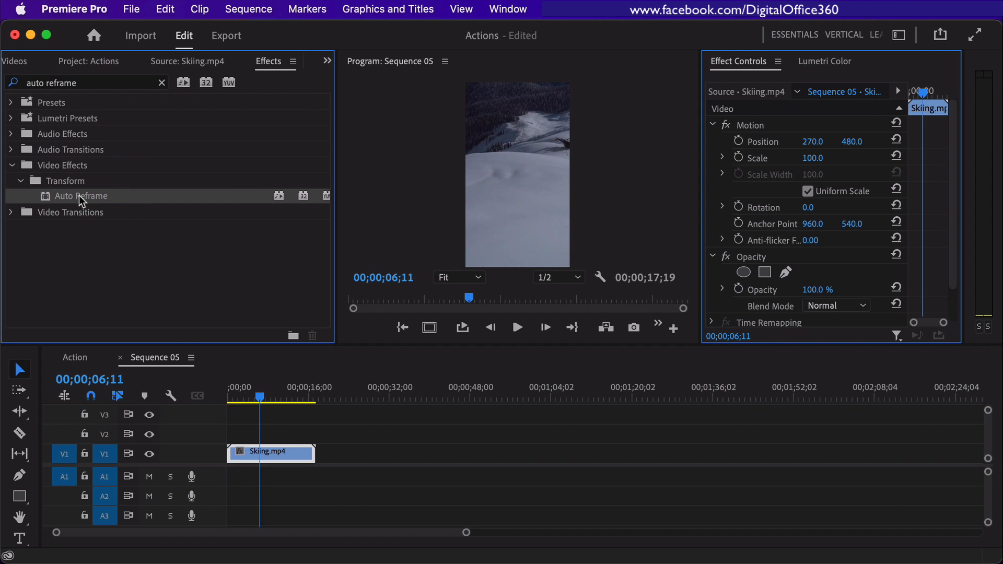
drag(81, 199, 283, 454)
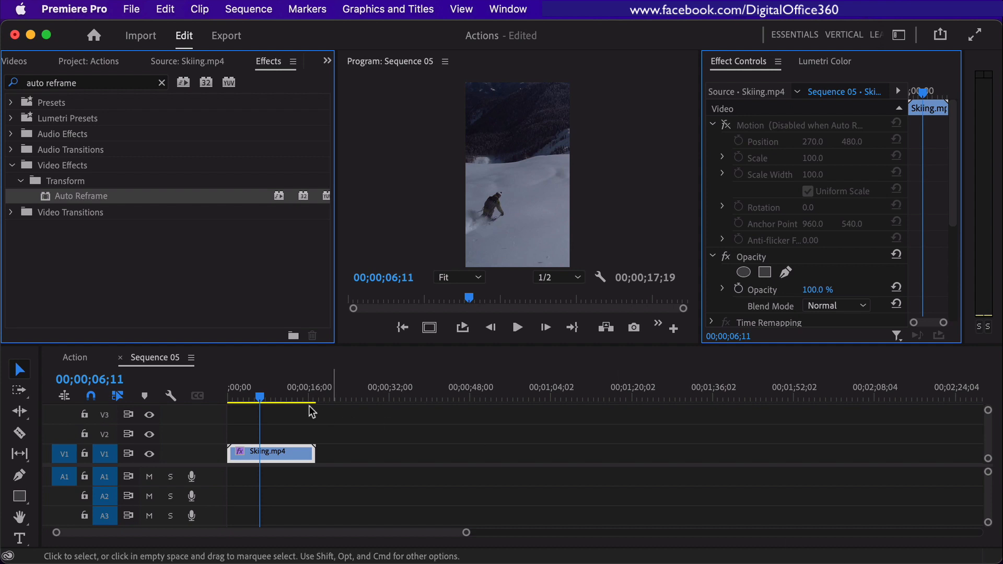
drag(248, 398, 219, 399)
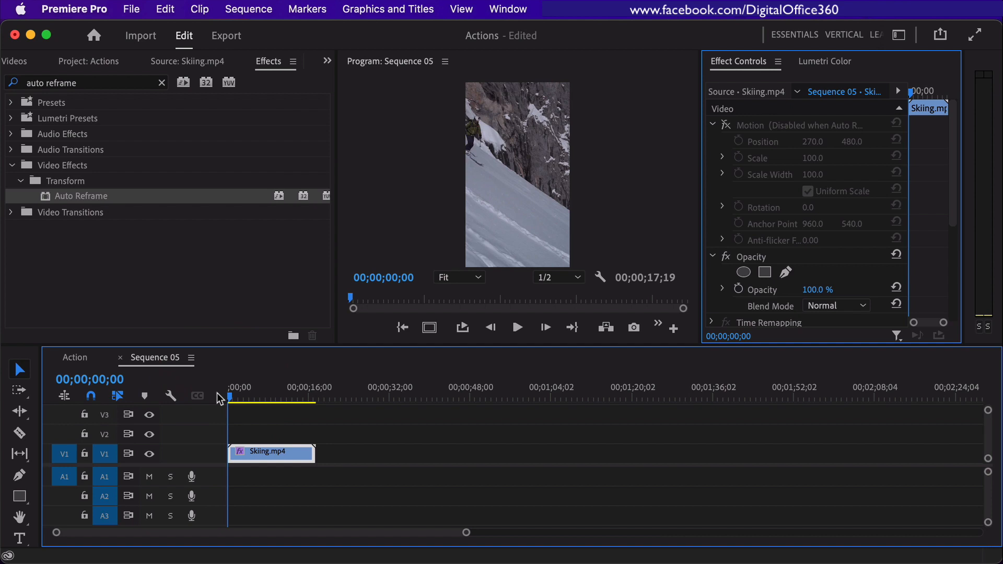
key(space)
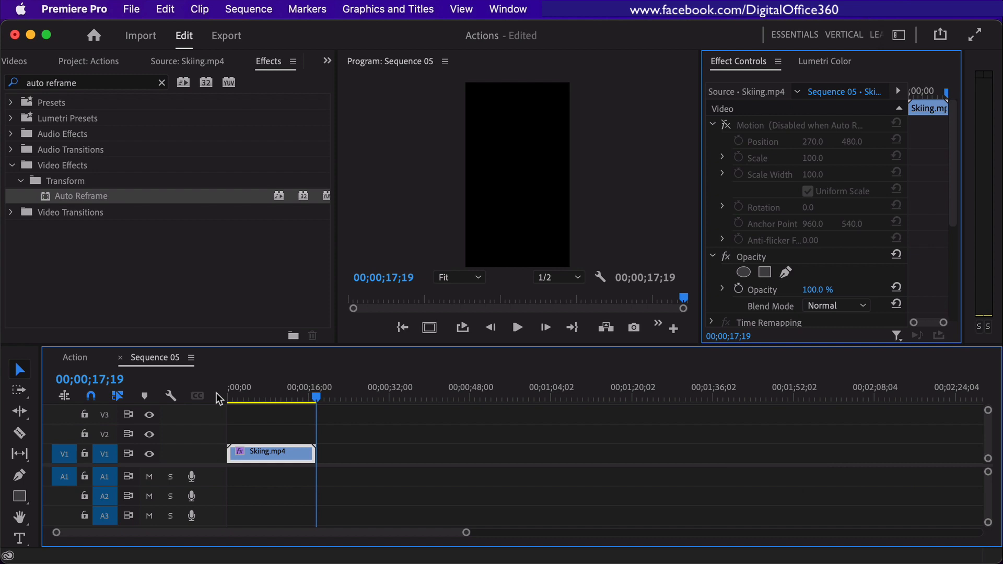
Return to the Action sequence and open the Auto Reframe Sequence settings for it
click(76, 361)
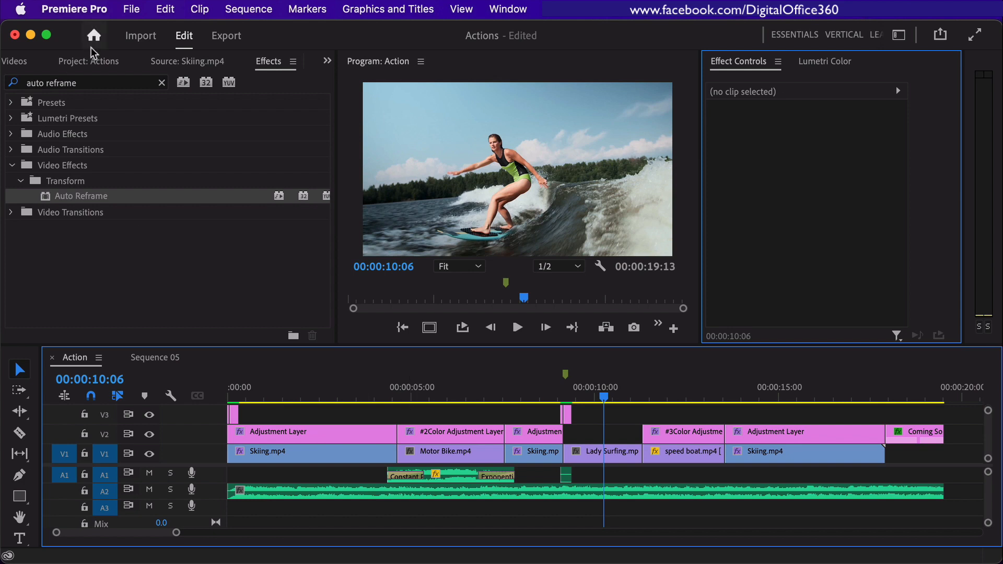
click(91, 62)
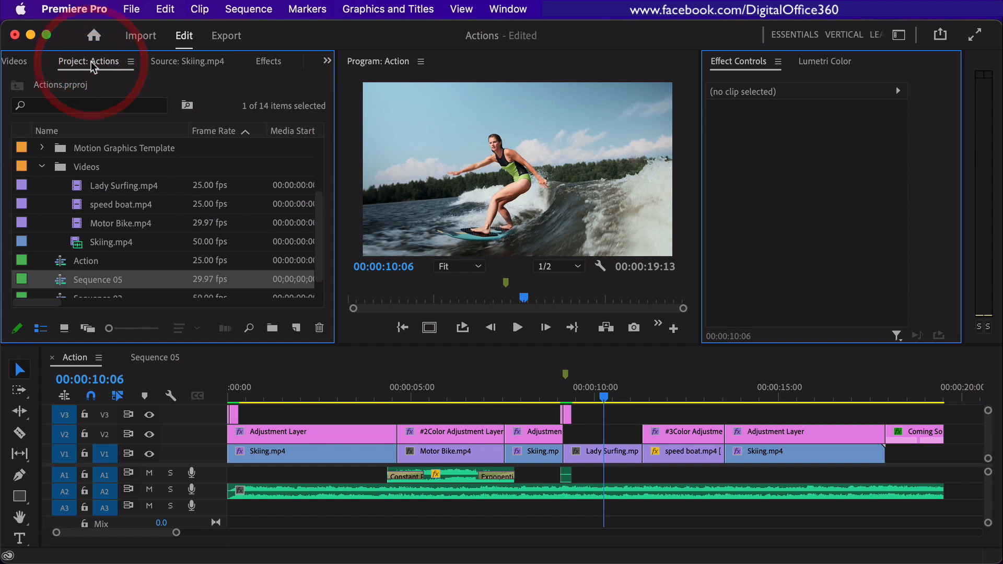
click(89, 264)
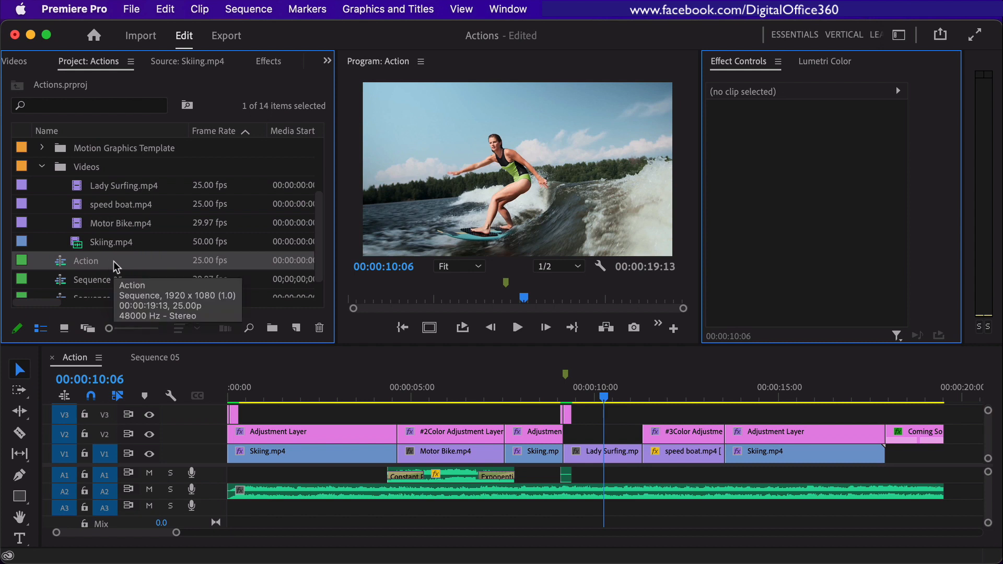
right_click(114, 261)
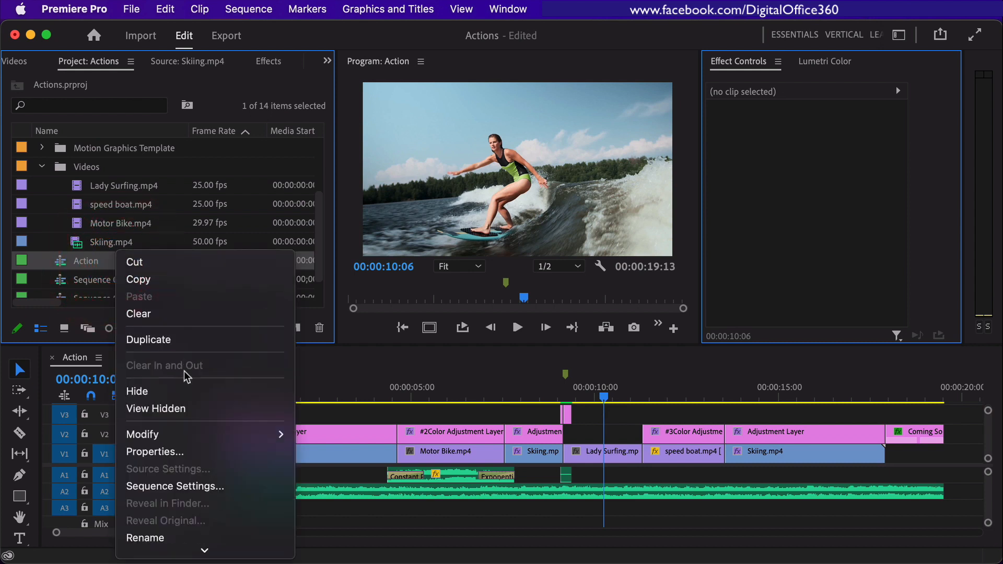
scroll(184, 372, down, 5)
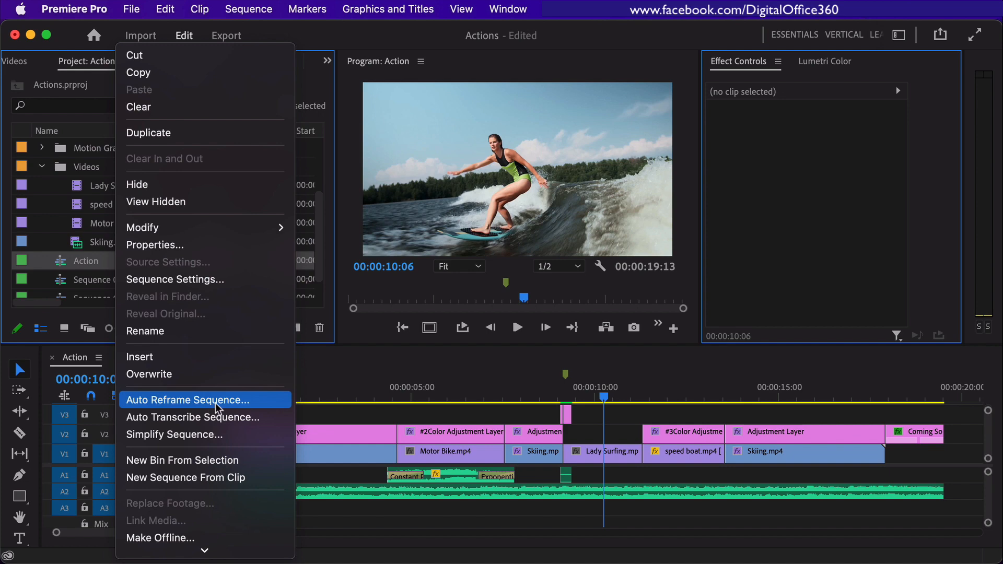
click(216, 407)
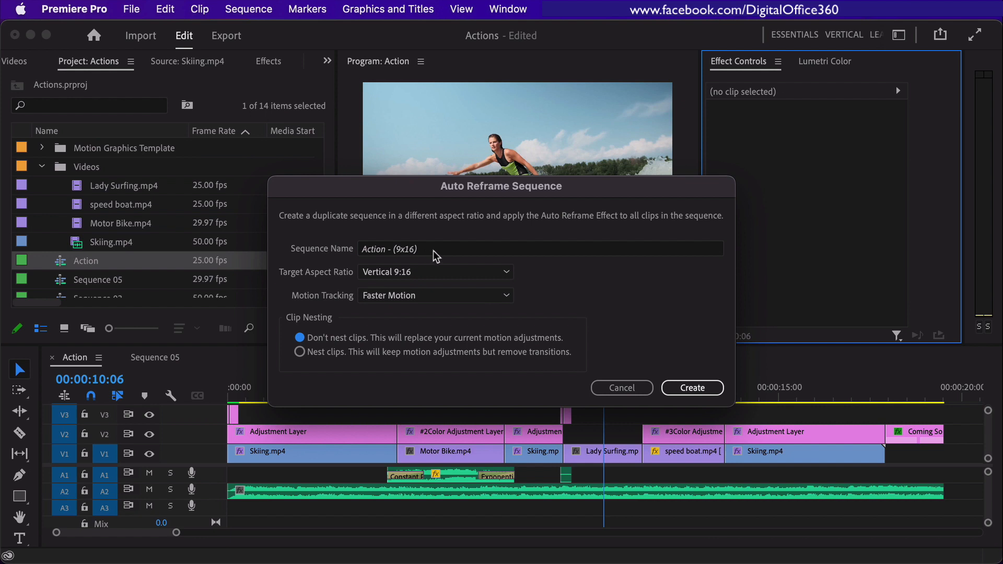
Name the reframed sequence TikTok, keep the Vertical 9:16 target aspect ratio, and set motion tracking to Default
drag(435, 249, 337, 247)
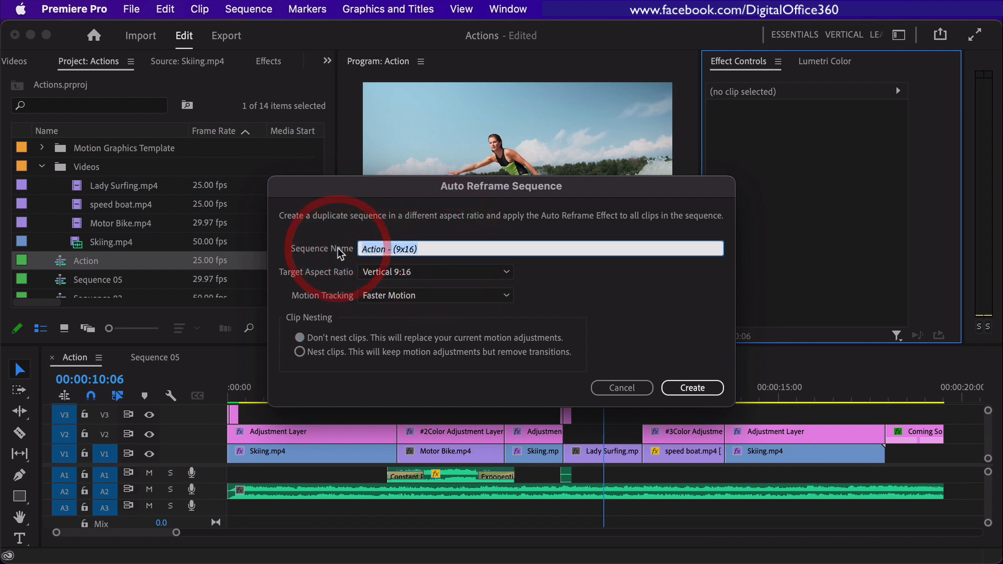
text(7)
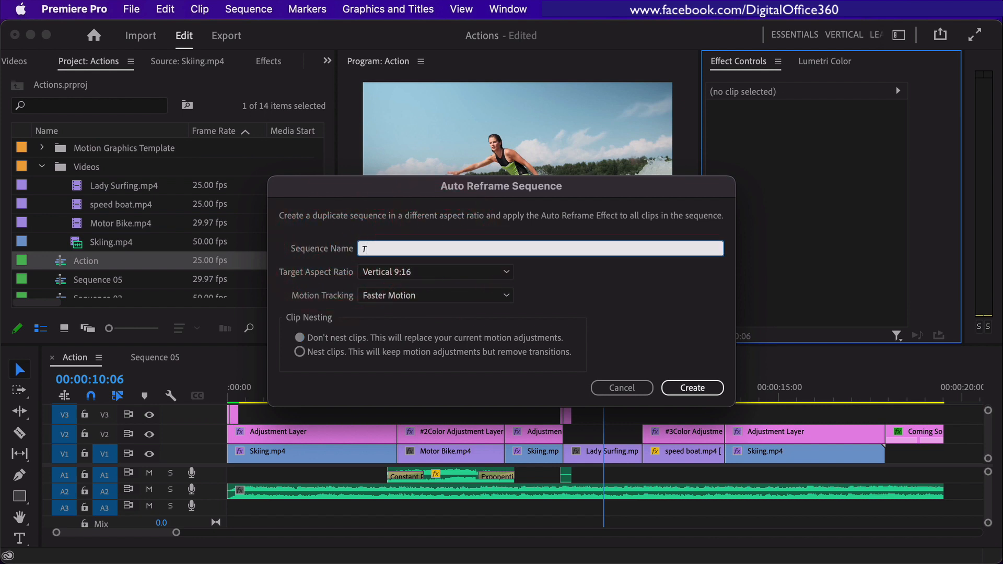
text(ikTok)
click(506, 272)
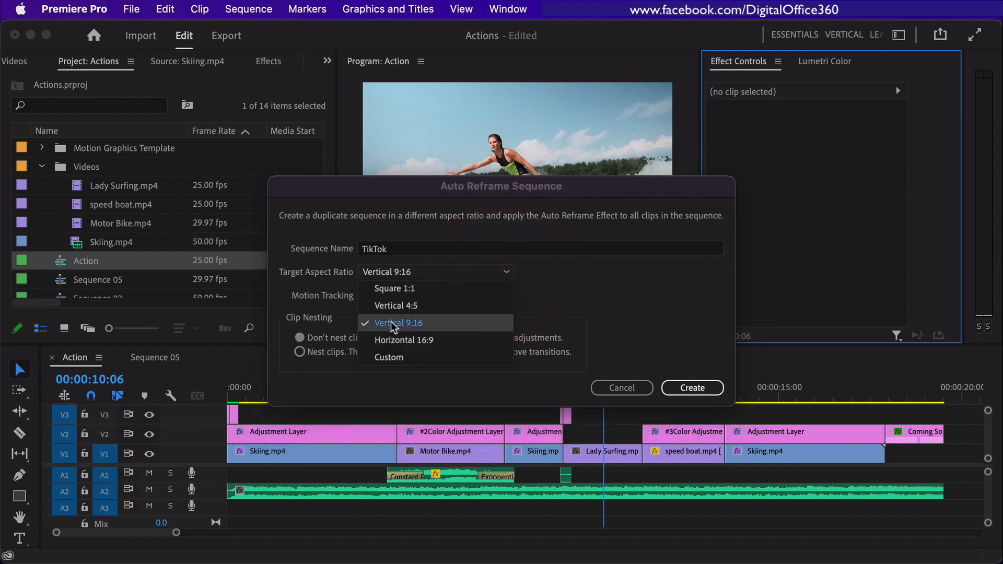
click(563, 300)
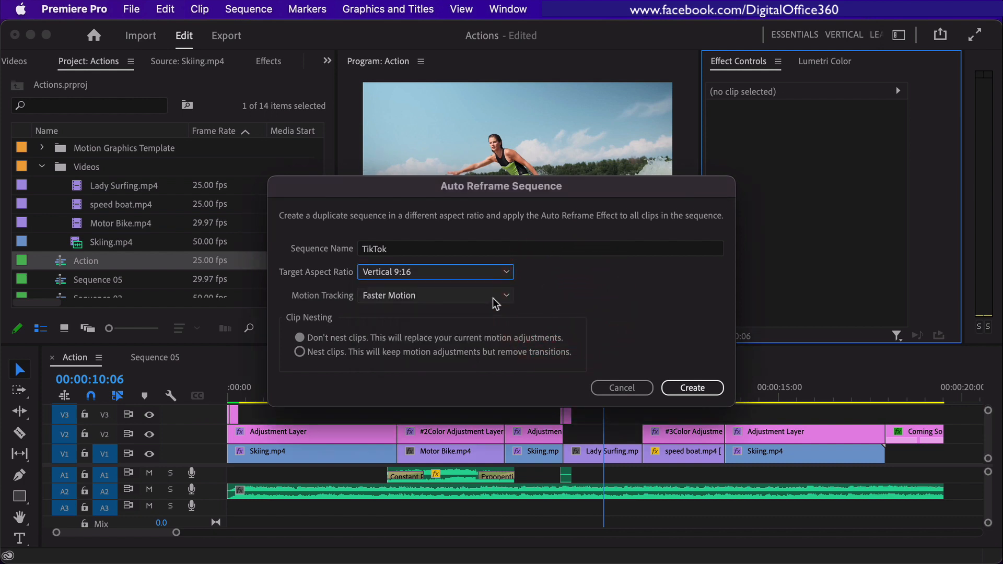
click(506, 296)
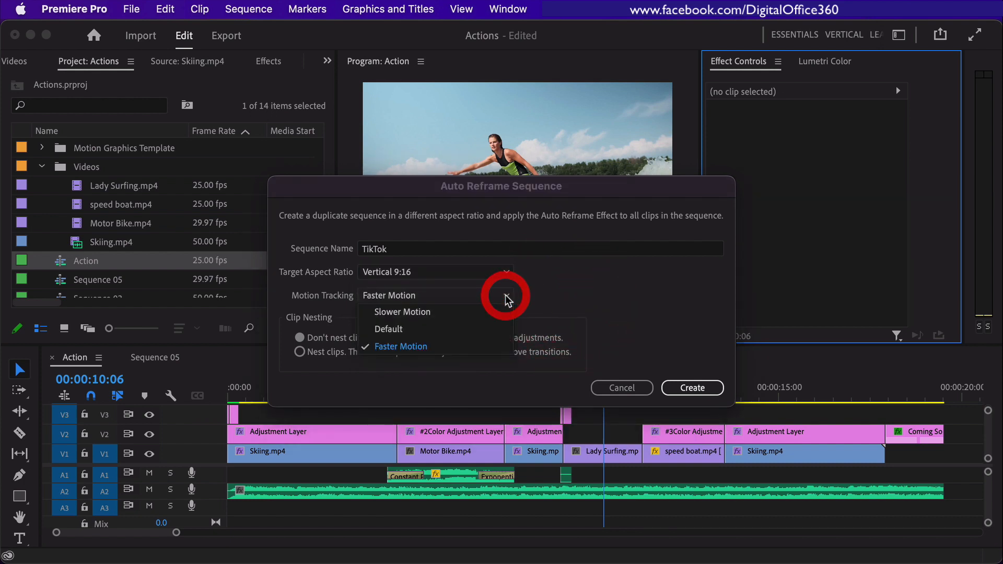
click(387, 329)
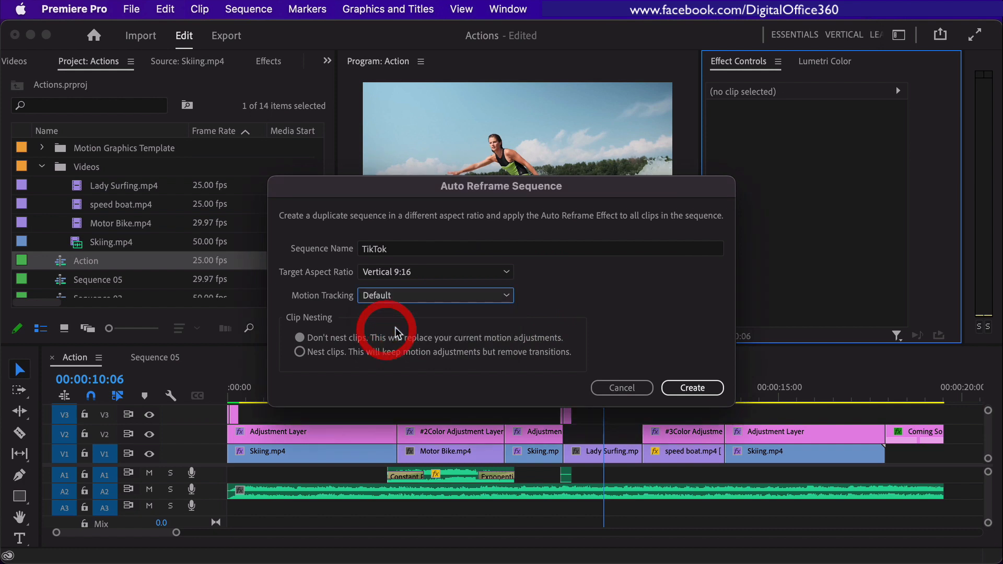
Set motion tracking to Faster Motion, keep clips un-nested, and create the reframed TikTok sequence
click(508, 297)
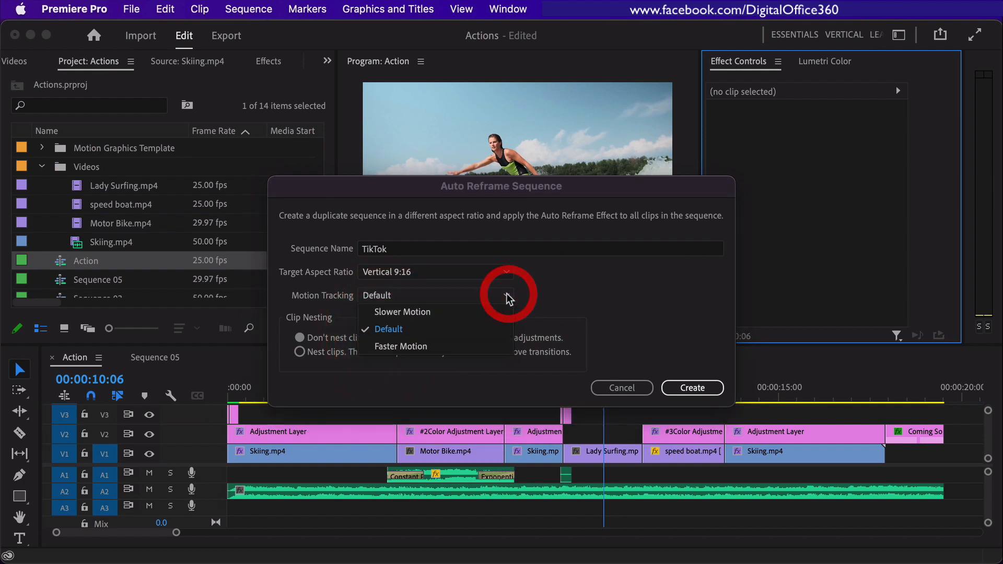
click(423, 348)
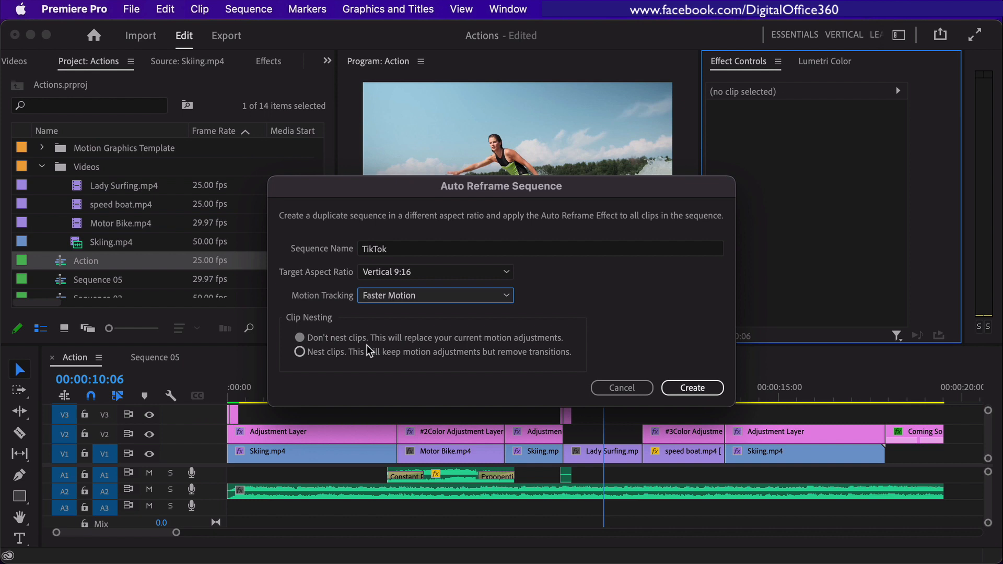
click(693, 388)
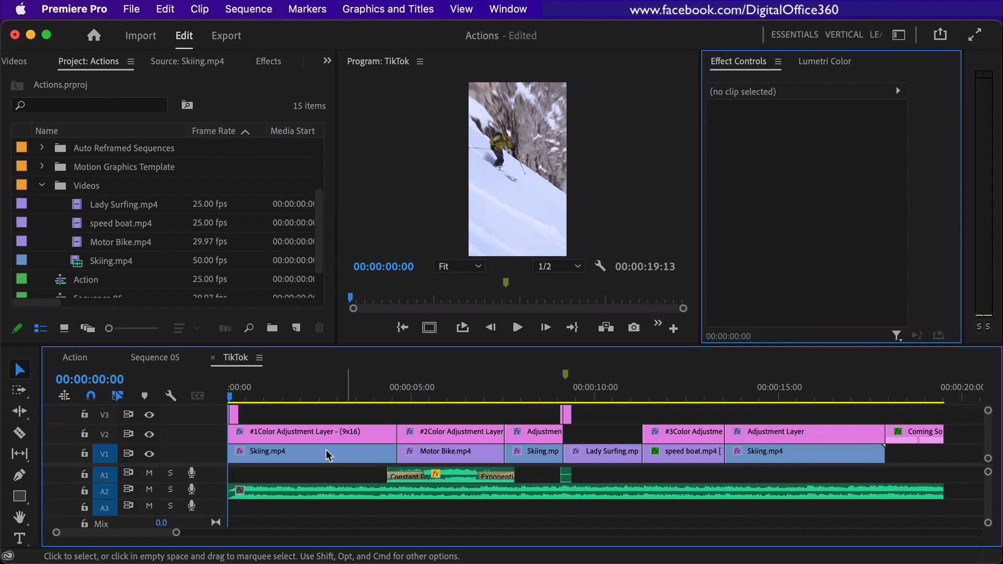
Compare the TikTok sequence with the original Action sequence, play it through, and check the framing of the motorbike and surfing shots
click(80, 360)
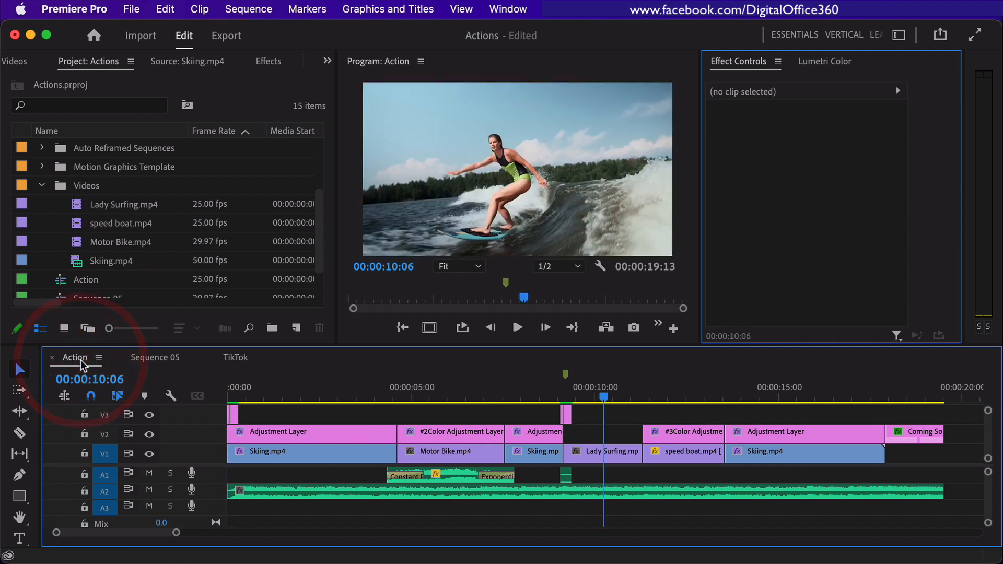
click(237, 359)
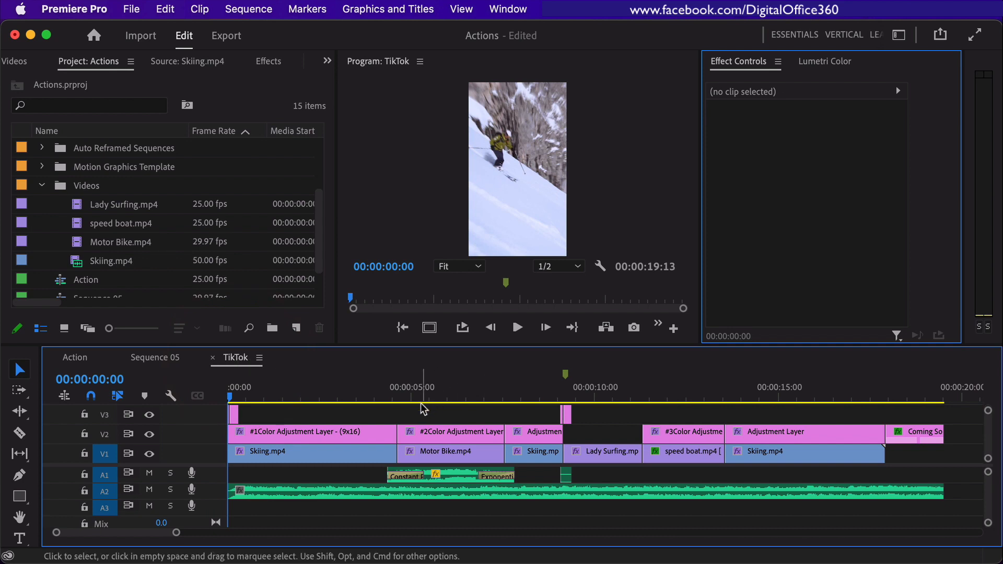
key(space)
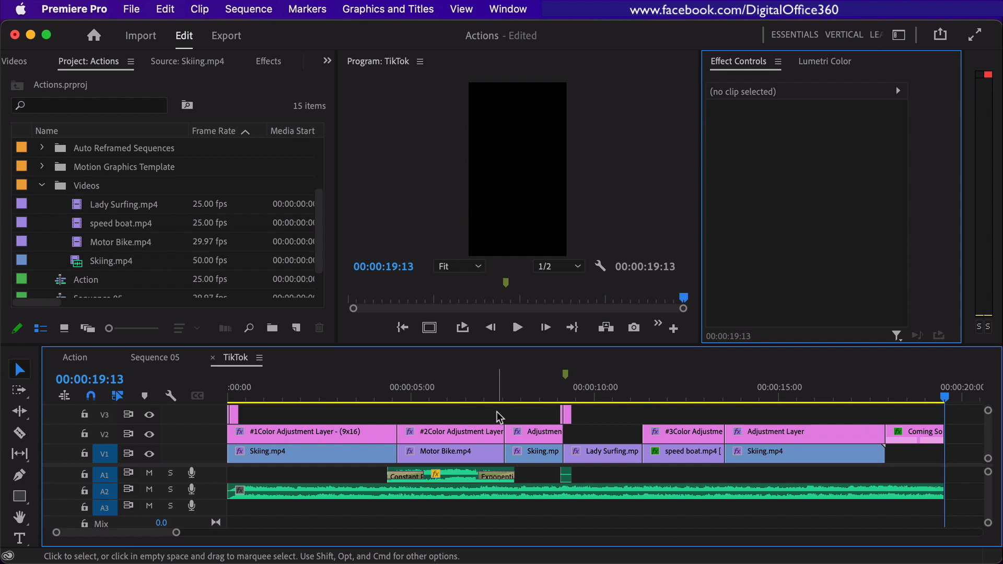
click(502, 397)
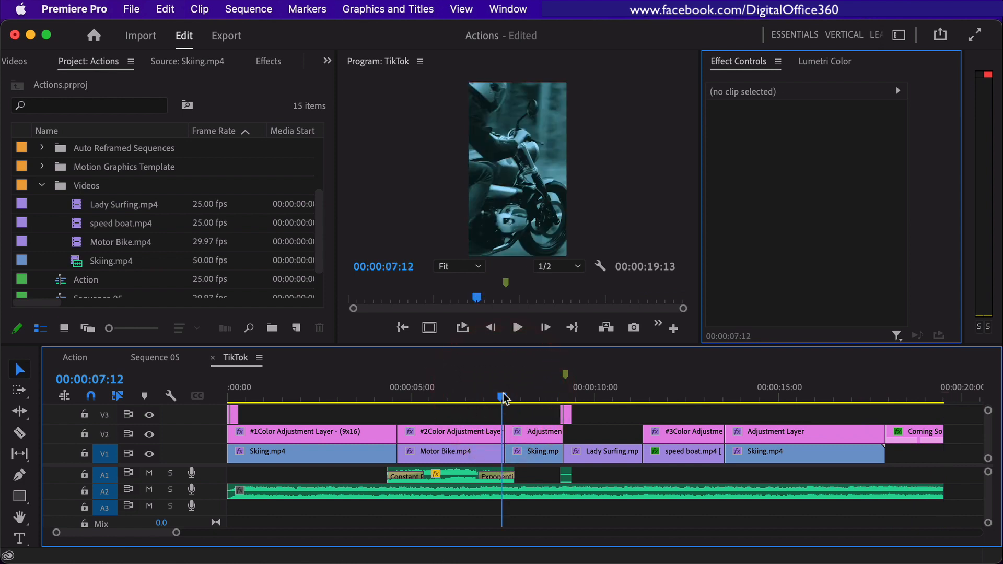
click(615, 394)
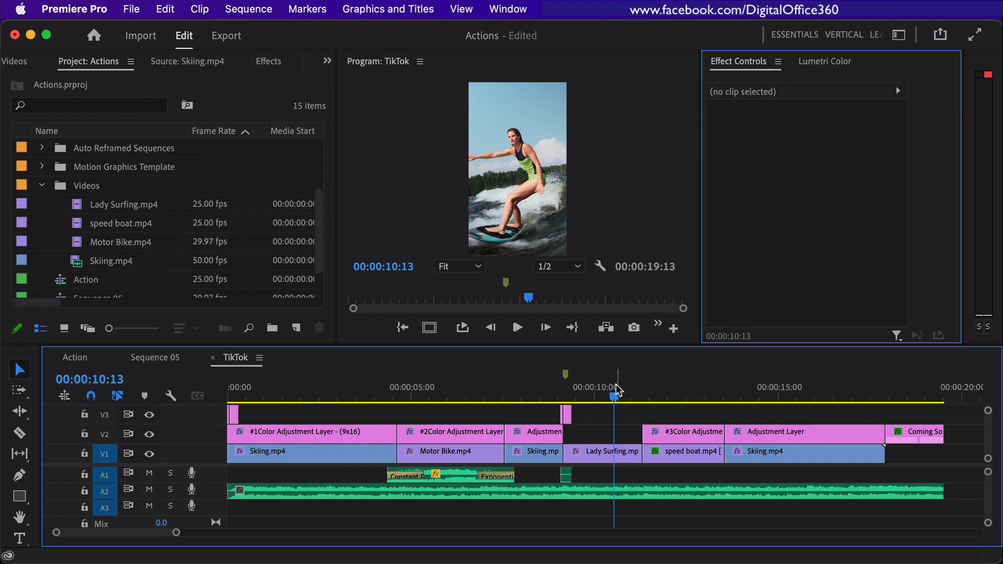
Open the Auto Reframe Sequence settings for the Action sequence from the project items
scroll(117, 259, down, 2)
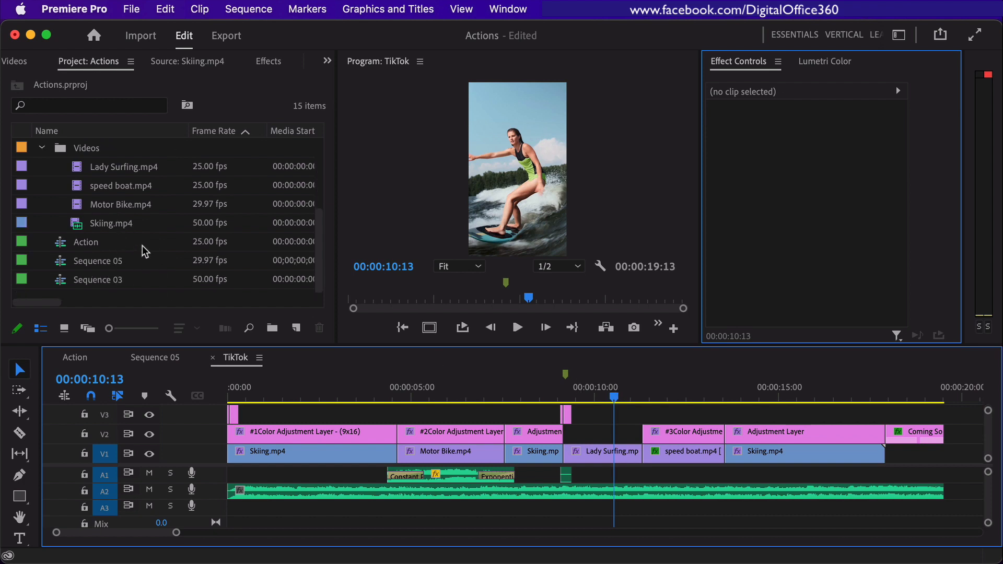
click(61, 246)
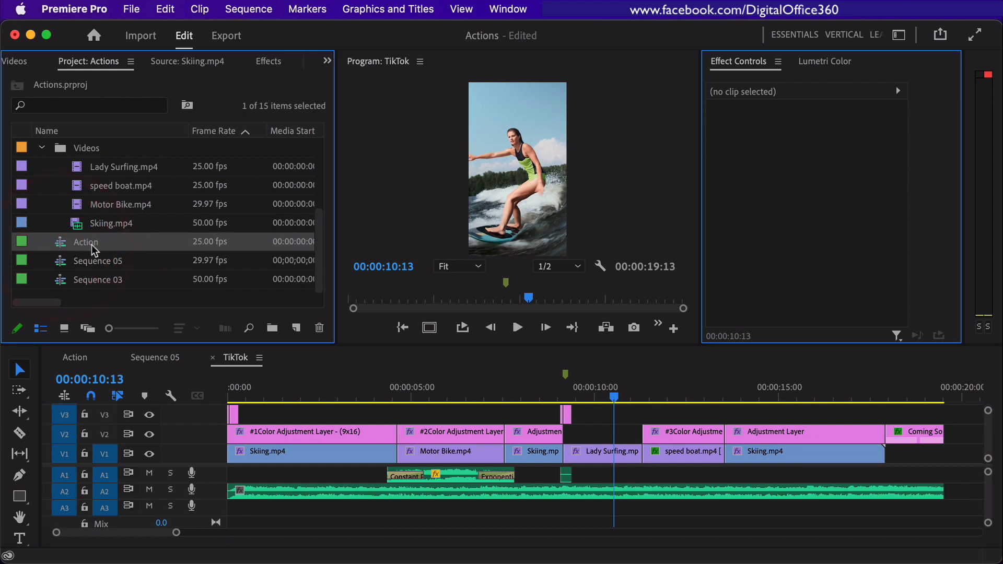
right_click(92, 245)
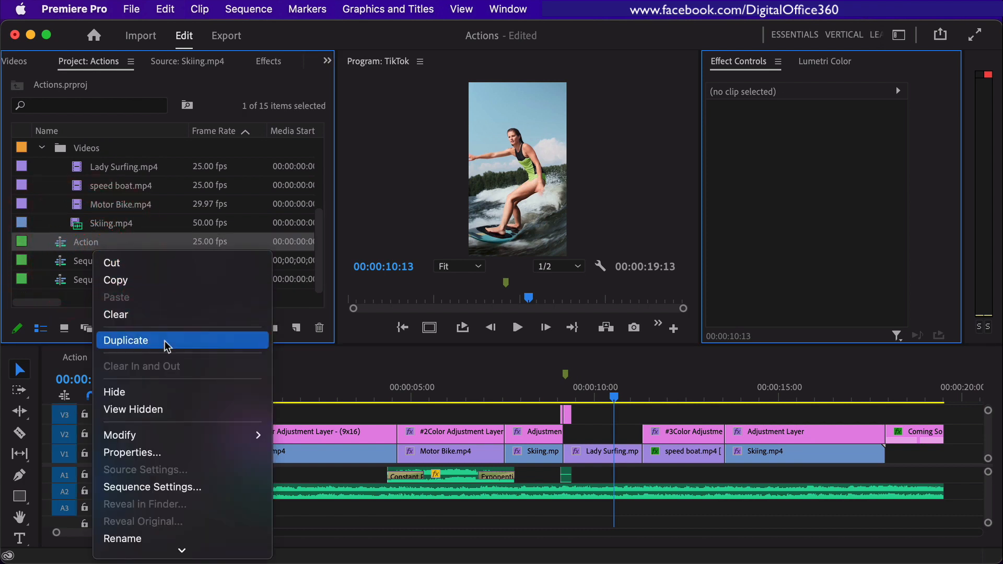
scroll(164, 423, down, 5)
scroll(164, 423, down, 4)
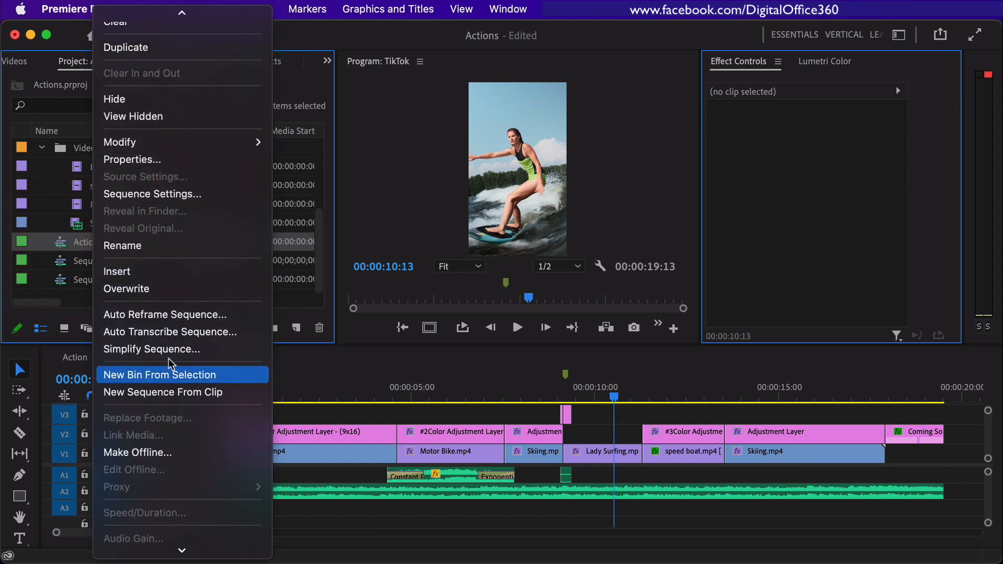
click(193, 316)
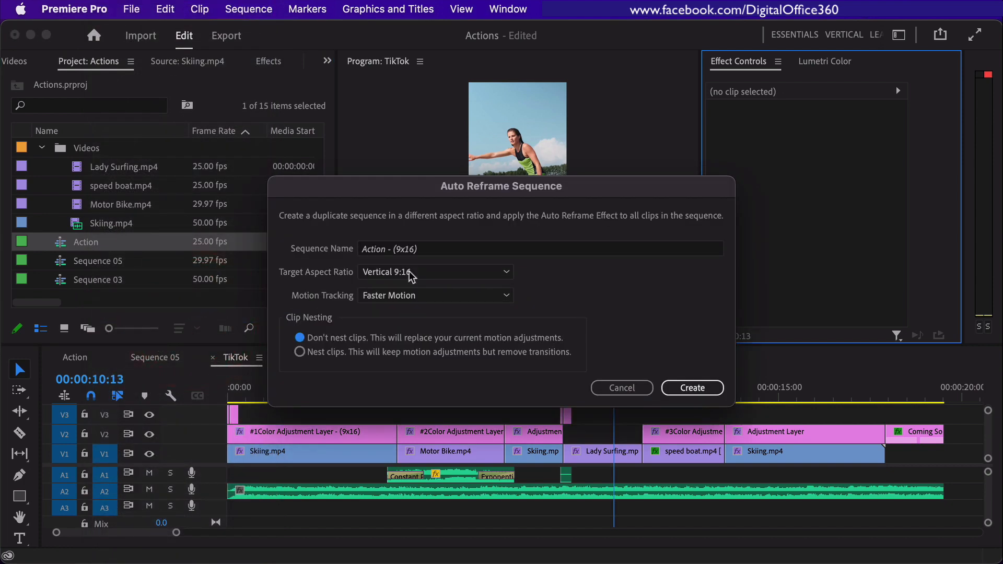
Name the new sequence IG, set its target aspect ratio to Square 1:1, and create it
click(372, 248)
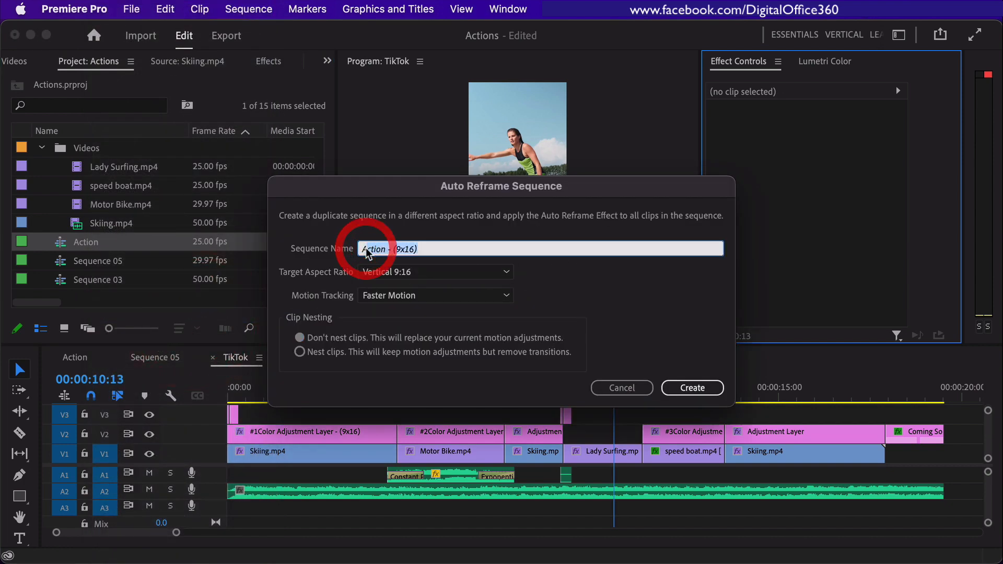
key(BackSpace)
text(I)
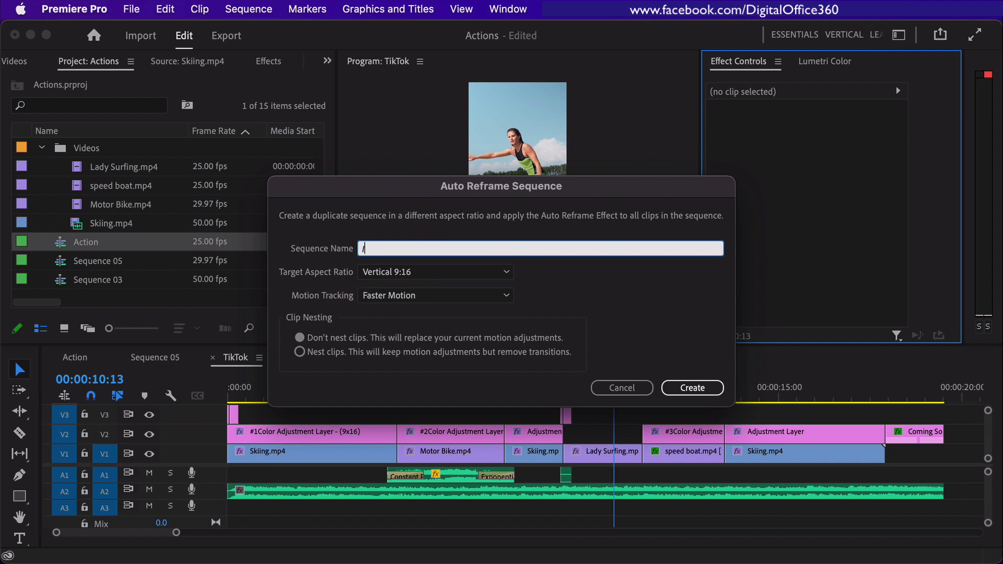
text(G)
click(507, 271)
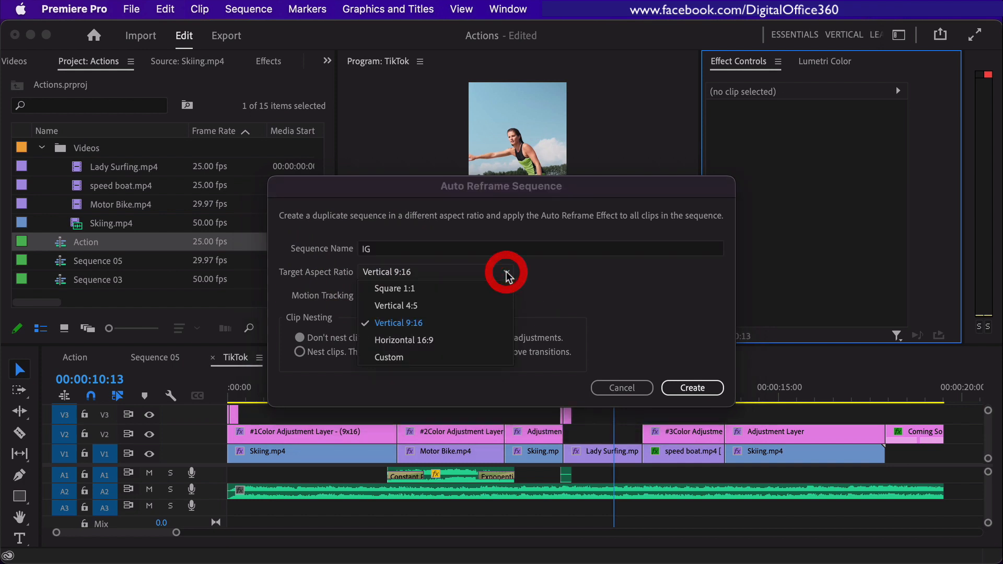
click(432, 288)
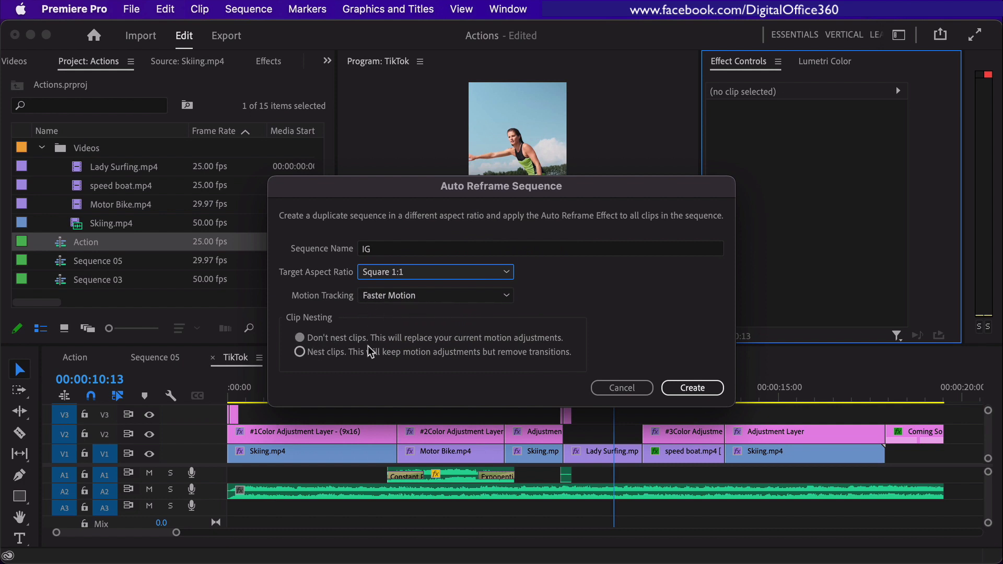
click(703, 388)
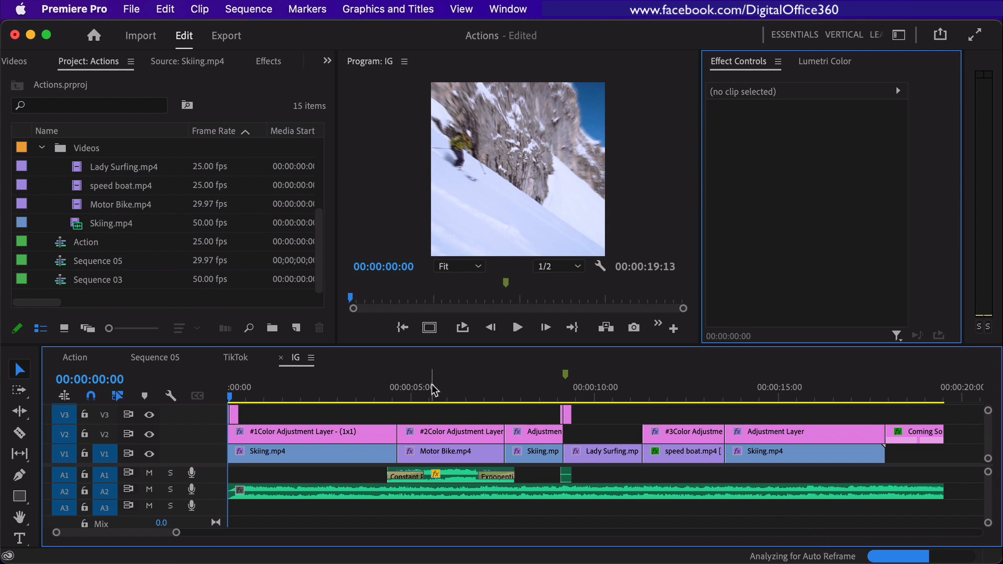
Compare the Action, TikTok and IG sequences, and play the start of the IG sequence to check its framing
click(74, 359)
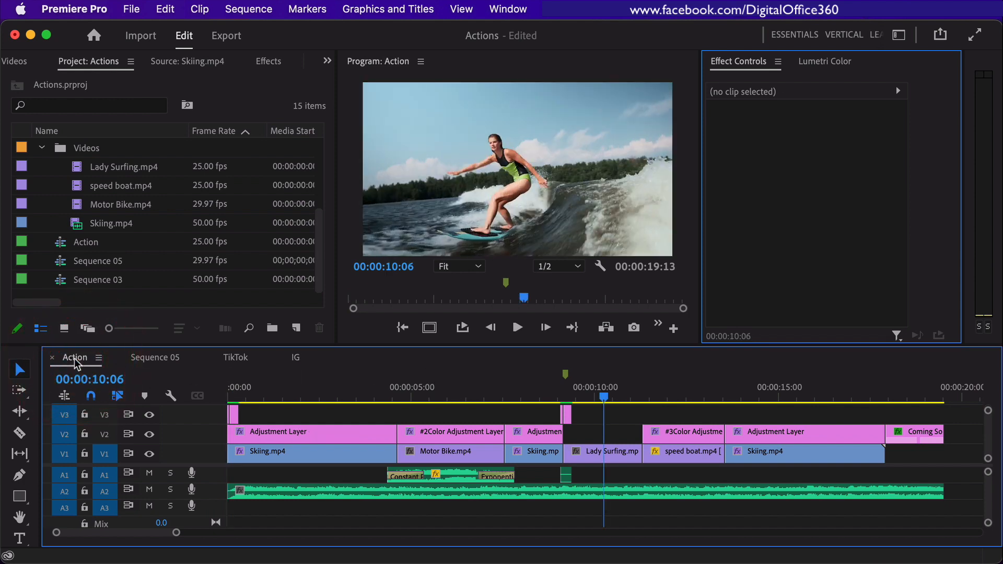
click(236, 359)
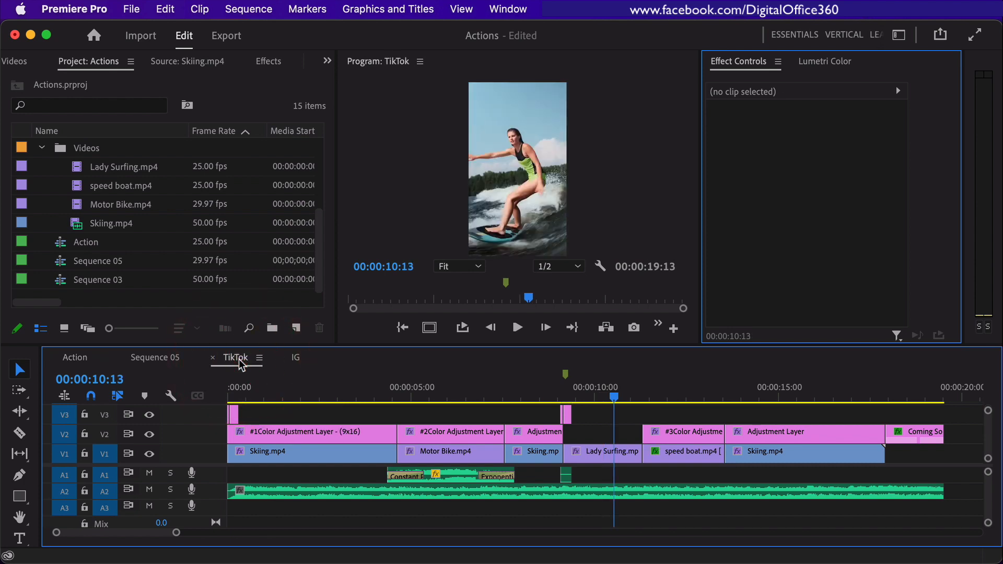
click(296, 358)
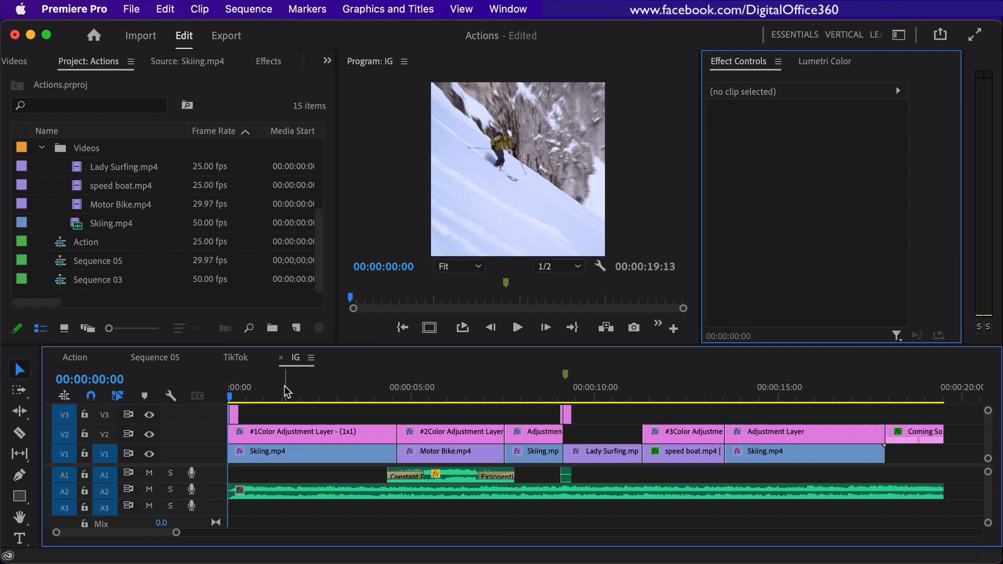
key(space)
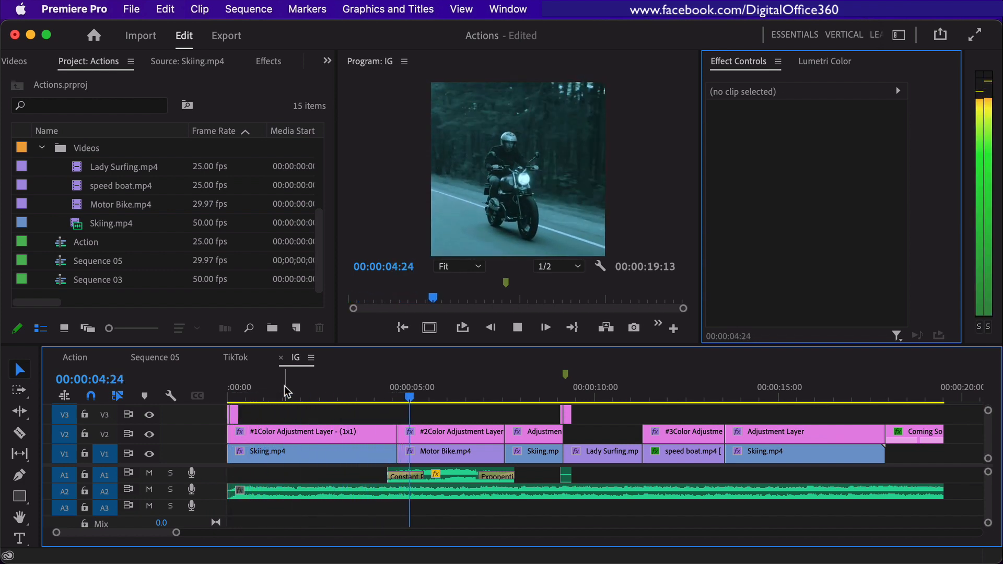
key(space)
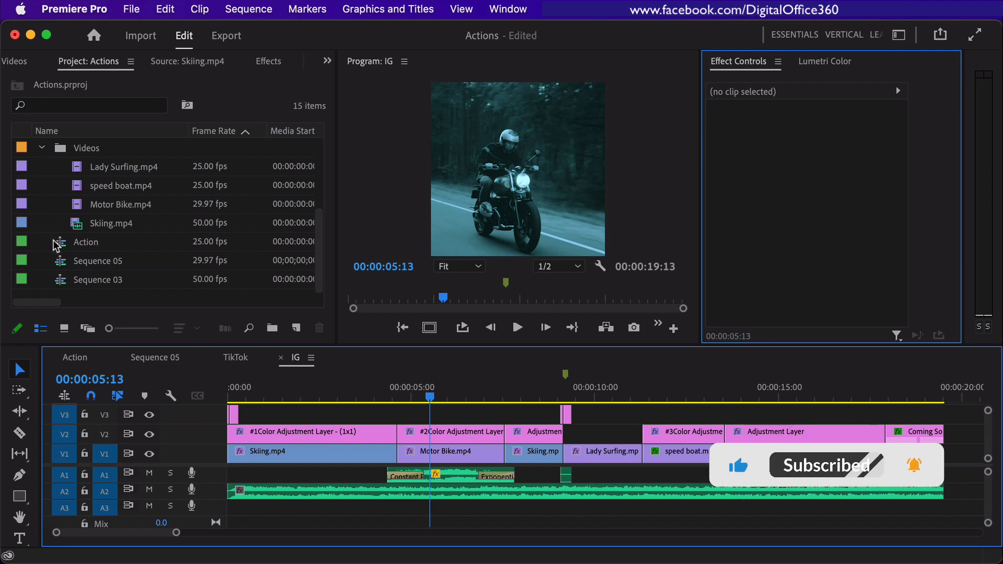
Check whether Auto Reframe Sequence is available for the Motor Bike.mp4 clip and for the Action sequence
click(108, 205)
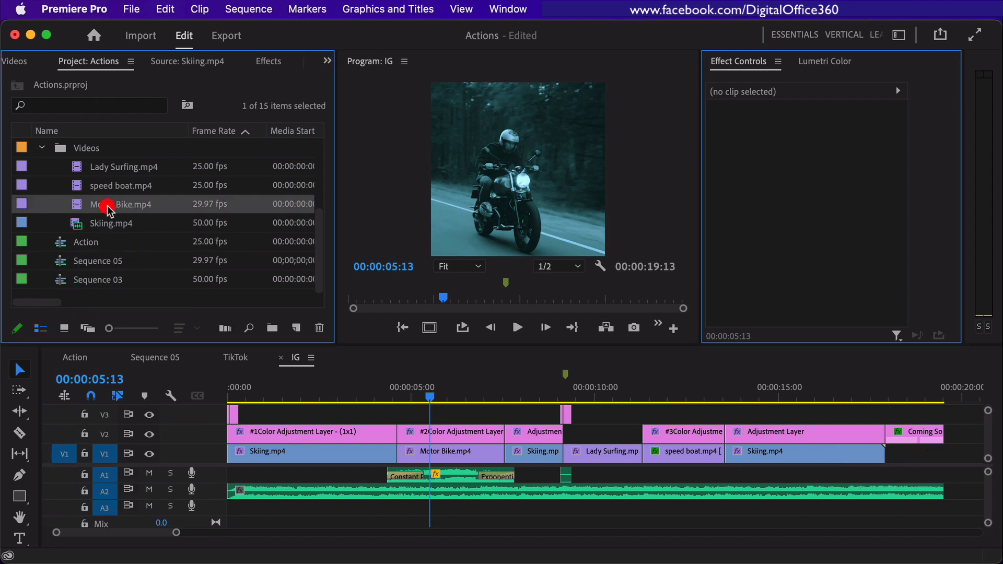
right_click(108, 205)
scroll(169, 444, down, 10)
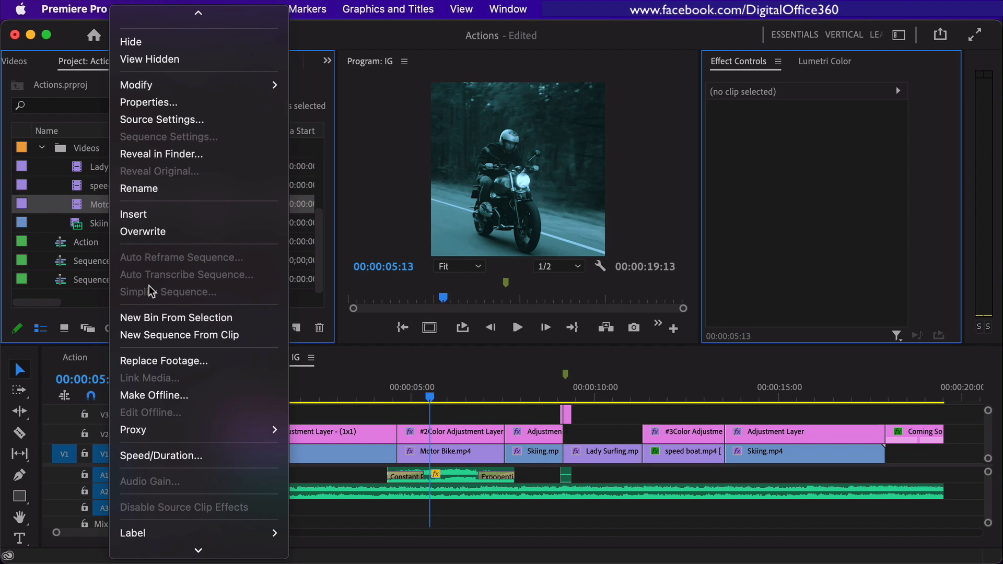
click(304, 84)
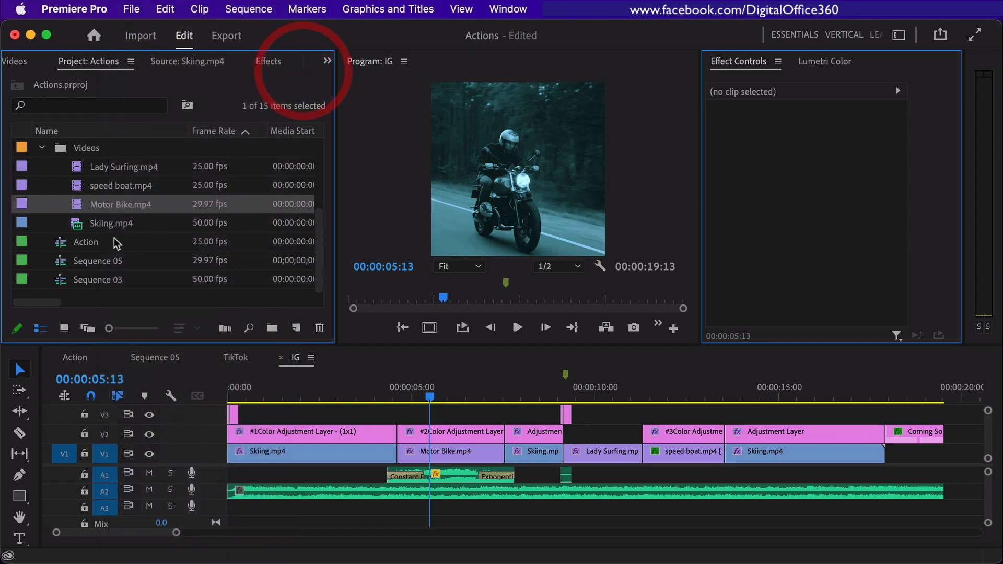
click(88, 246)
right_click(88, 250)
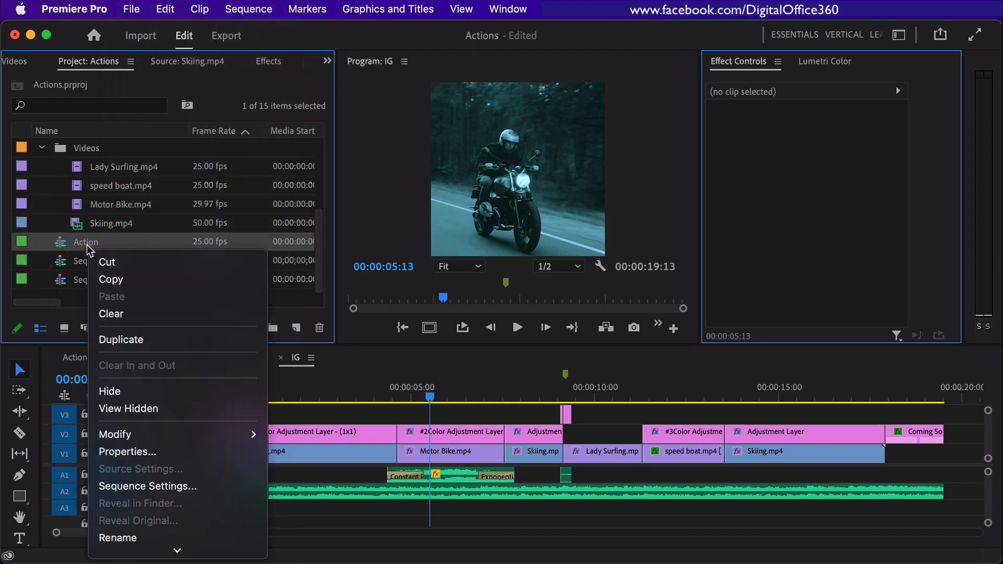
scroll(173, 413, down, 5)
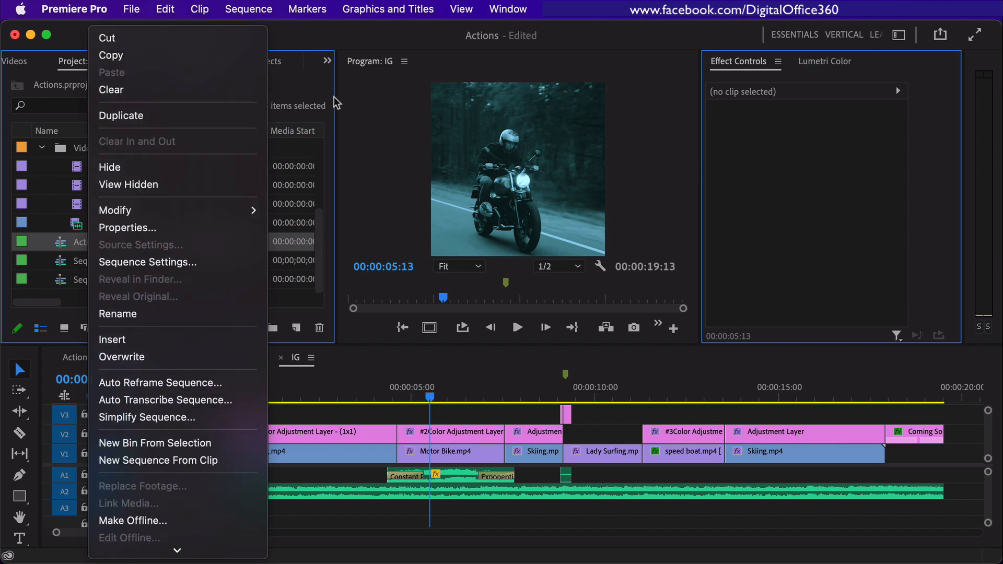
click(313, 78)
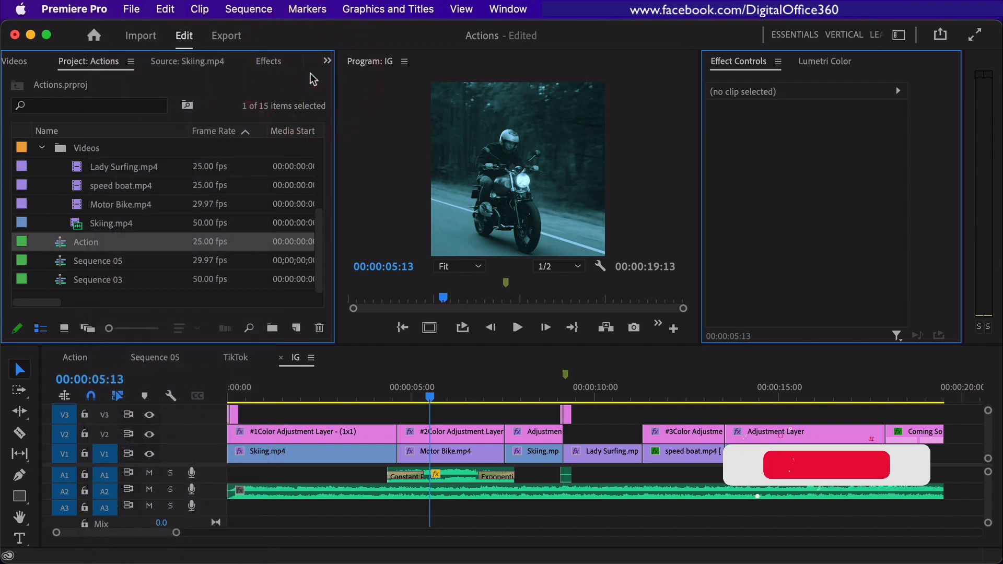